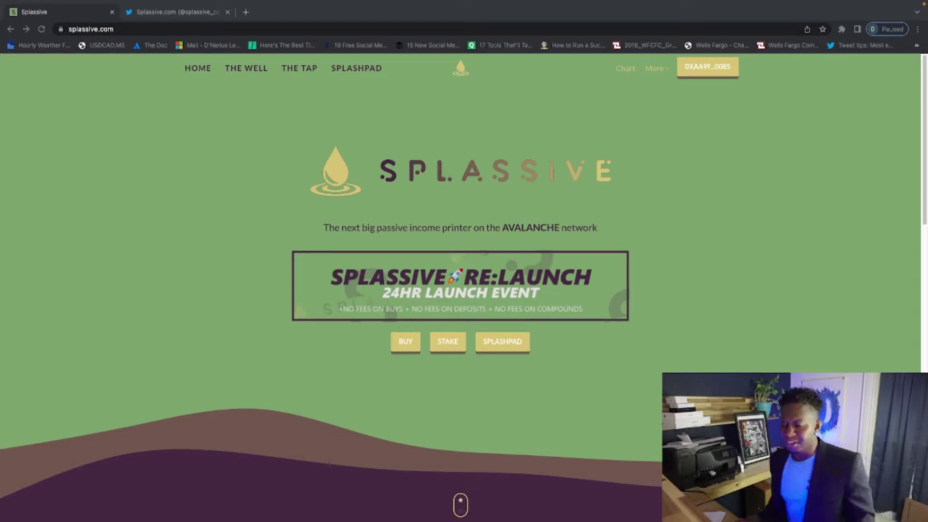
{"action": "scroll", "coordinate": [296, 332], "scroll_direction": "down", "scroll_amount": 4}
{"action": "scroll", "coordinate": [296, 336], "scroll_direction": "up", "scroll_amount": 4}
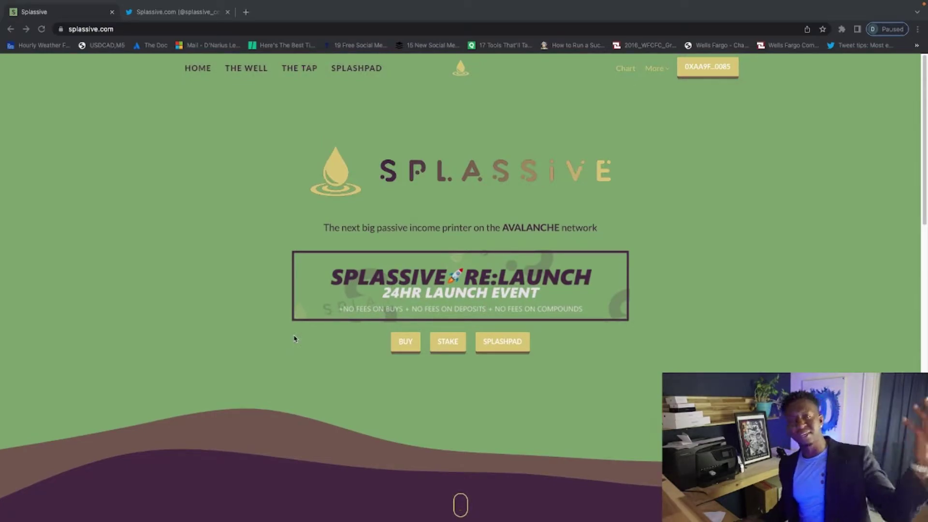
{"action": "scroll", "coordinate": [333, 335], "scroll_direction": "down", "scroll_amount": 3}
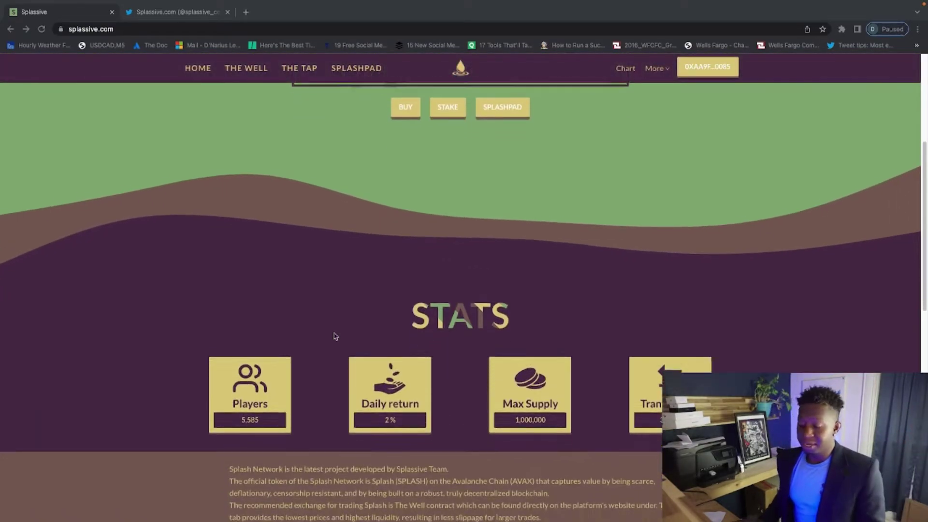
{"action": "scroll", "coordinate": [337, 345], "scroll_direction": "down", "scroll_amount": 1}
{"action": "scroll", "coordinate": [347, 356], "scroll_direction": "down", "scroll_amount": 1}
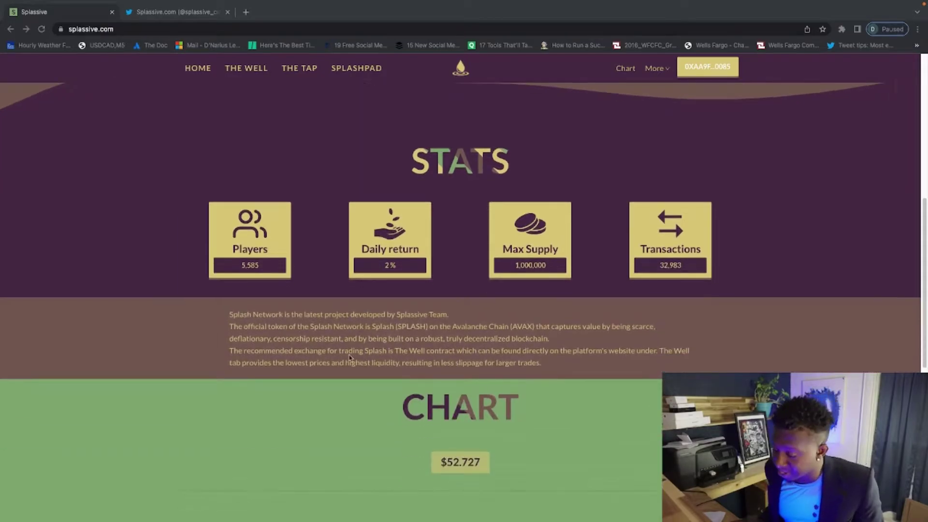
{"action": "scroll", "coordinate": [490, 333], "scroll_direction": "down", "scroll_amount": 2}
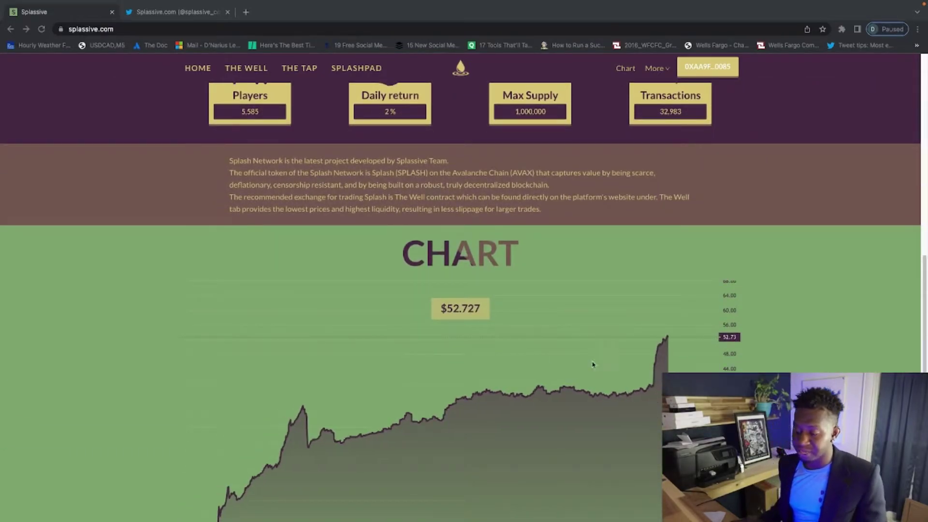
{"action": "scroll", "coordinate": [788, 315], "scroll_direction": "down", "scroll_amount": 1}
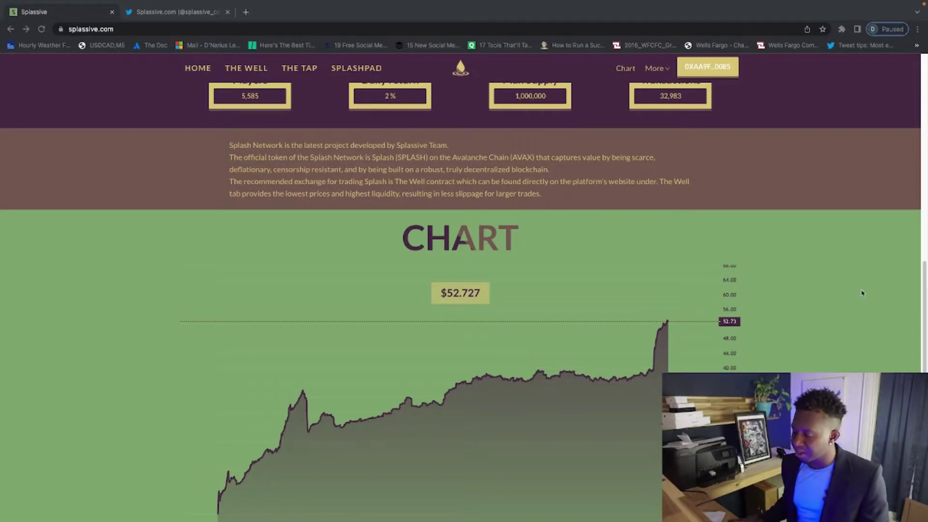
{"action": "scroll", "coordinate": [841, 203], "scroll_direction": "down", "scroll_amount": 3}
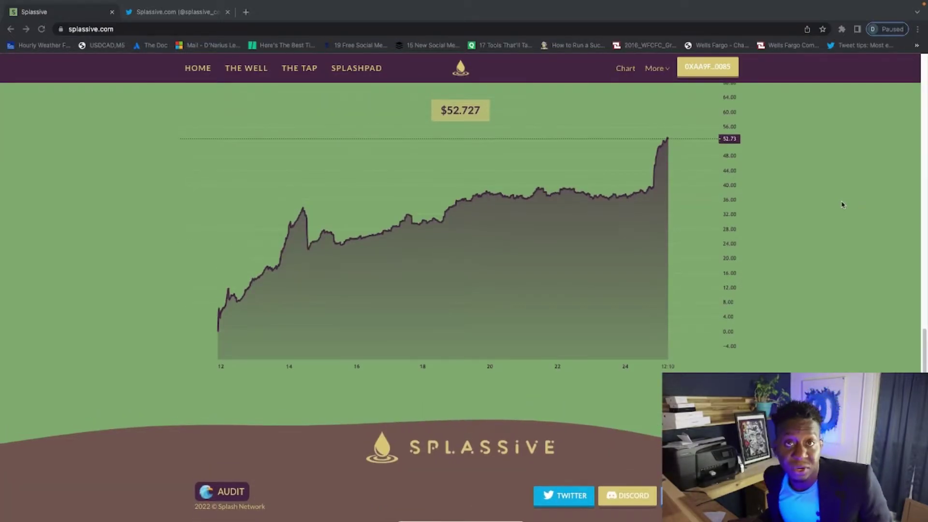
{"action": "scroll", "coordinate": [841, 206], "scroll_direction": "up", "scroll_amount": 3}
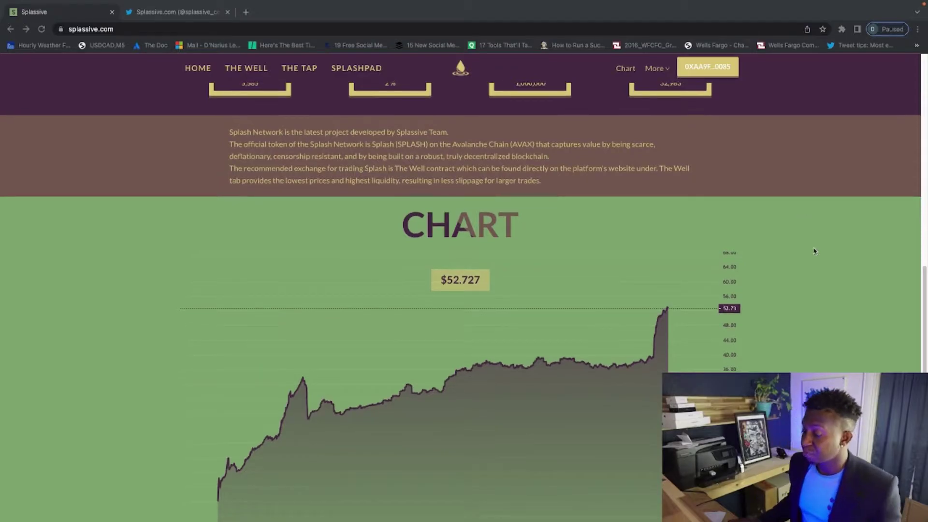
{"action": "scroll", "coordinate": [813, 254], "scroll_direction": "down", "scroll_amount": 1}
{"action": "scroll", "coordinate": [807, 259], "scroll_direction": "down", "scroll_amount": 2}
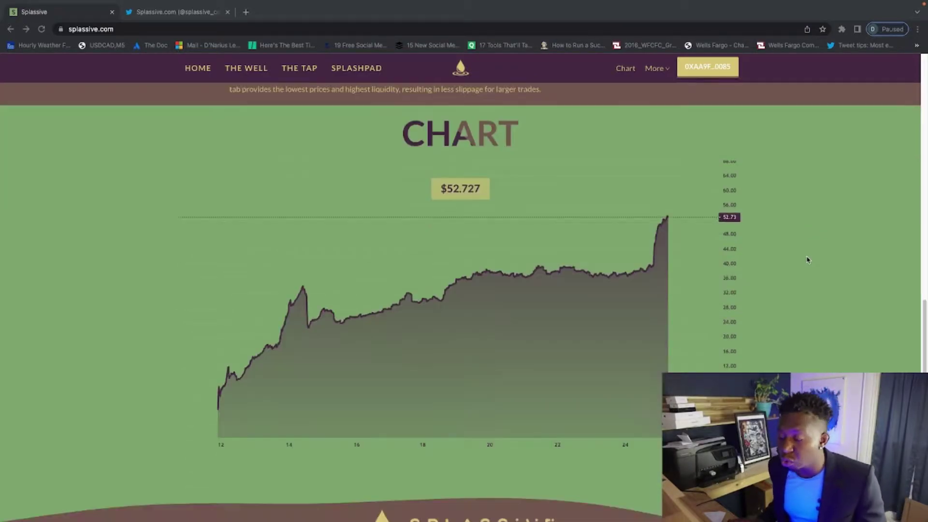
{"action": "scroll", "coordinate": [808, 260], "scroll_direction": "down", "scroll_amount": 2}
{"action": "scroll", "coordinate": [806, 261], "scroll_direction": "up", "scroll_amount": 1}
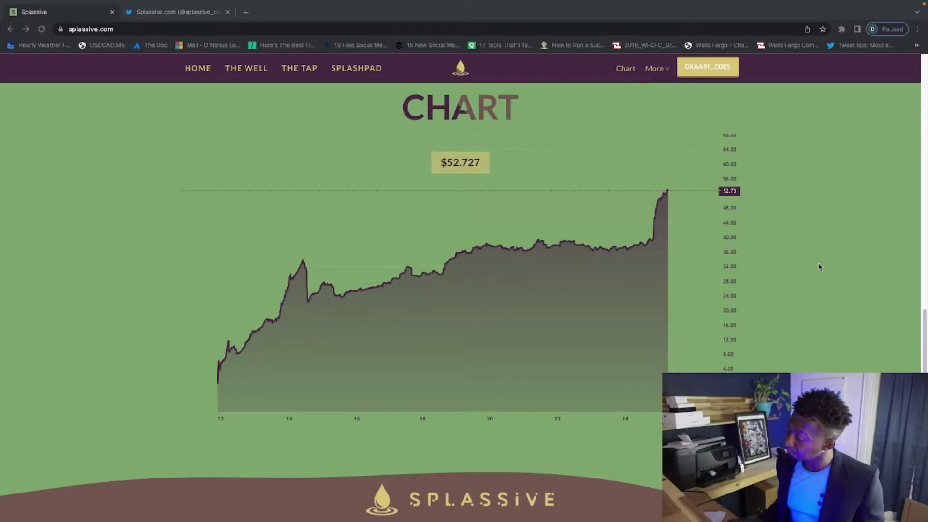
{"action": "scroll", "coordinate": [790, 188], "scroll_direction": "up", "scroll_amount": 1}
{"action": "scroll", "coordinate": [795, 196], "scroll_direction": "up", "scroll_amount": 1}
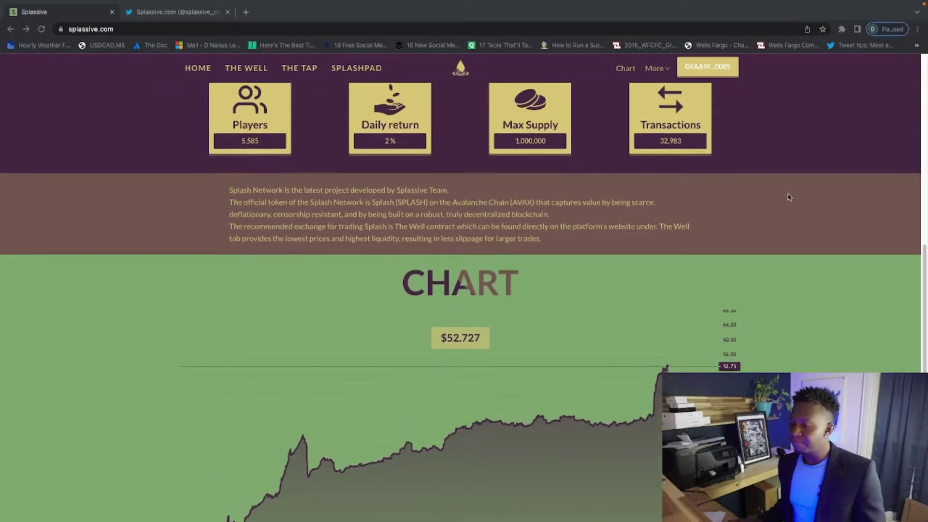
{"action": "scroll", "coordinate": [788, 193], "scroll_direction": "up", "scroll_amount": 5}
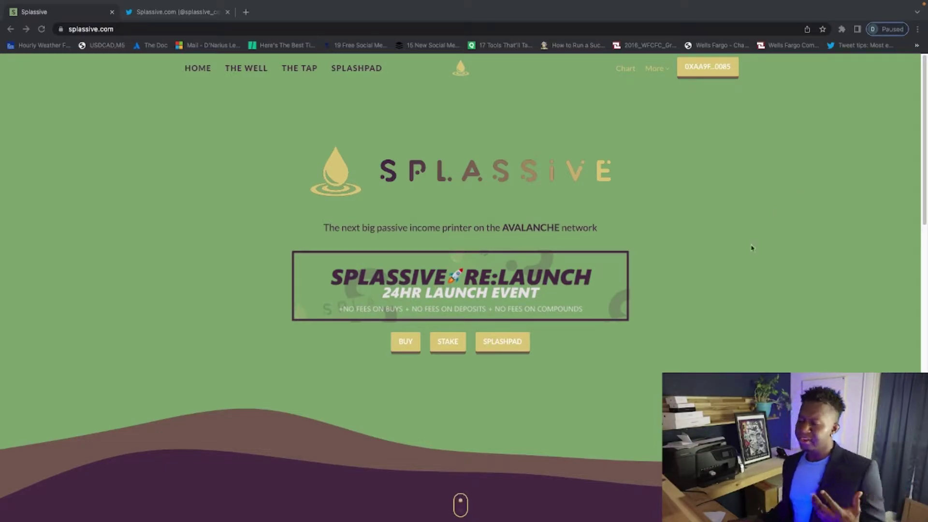
{"action": "scroll", "coordinate": [752, 248], "scroll_direction": "down", "scroll_amount": 1}
{"action": "scroll", "coordinate": [754, 249], "scroll_direction": "down", "scroll_amount": 3}
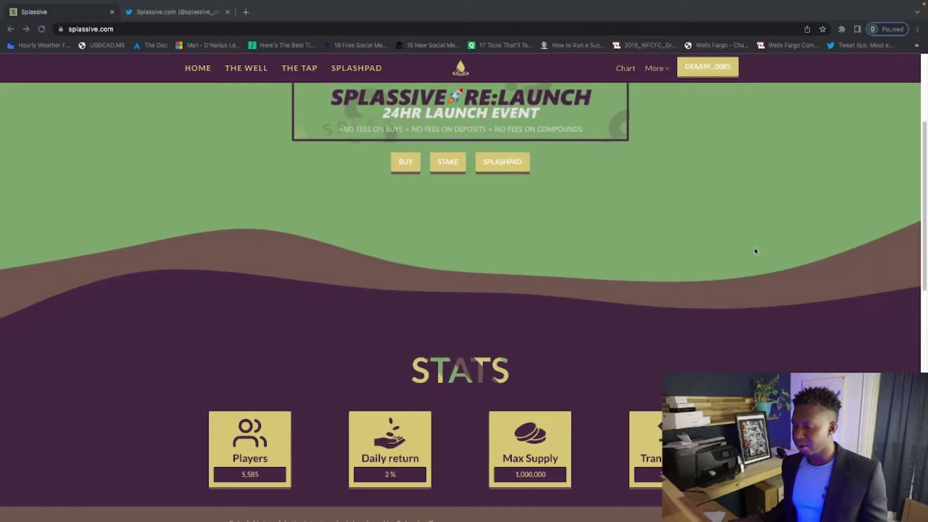
{"action": "scroll", "coordinate": [753, 251], "scroll_direction": "down", "scroll_amount": 1}
{"action": "scroll", "coordinate": [758, 249], "scroll_direction": "down", "scroll_amount": 3}
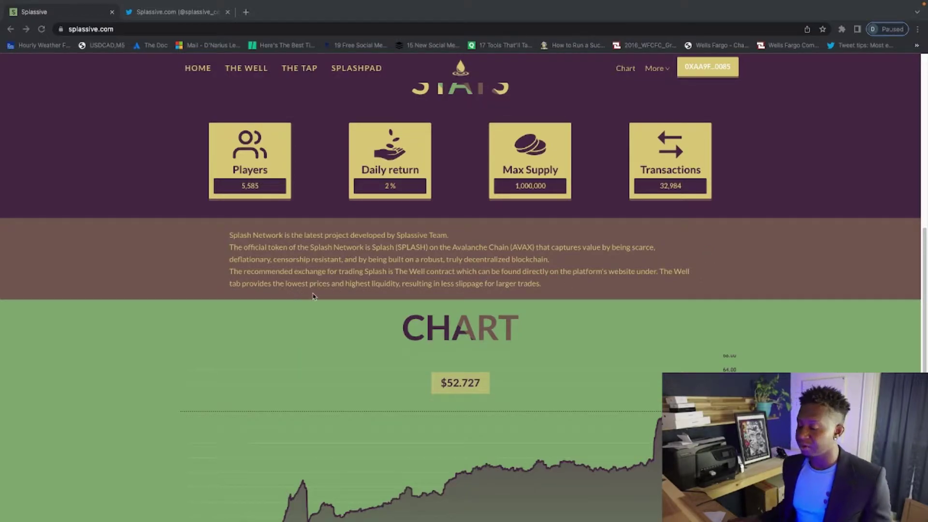
{"action": "scroll", "coordinate": [313, 295], "scroll_direction": "up", "scroll_amount": 3}
{"action": "scroll", "coordinate": [478, 306], "scroll_direction": "down", "scroll_amount": 7}
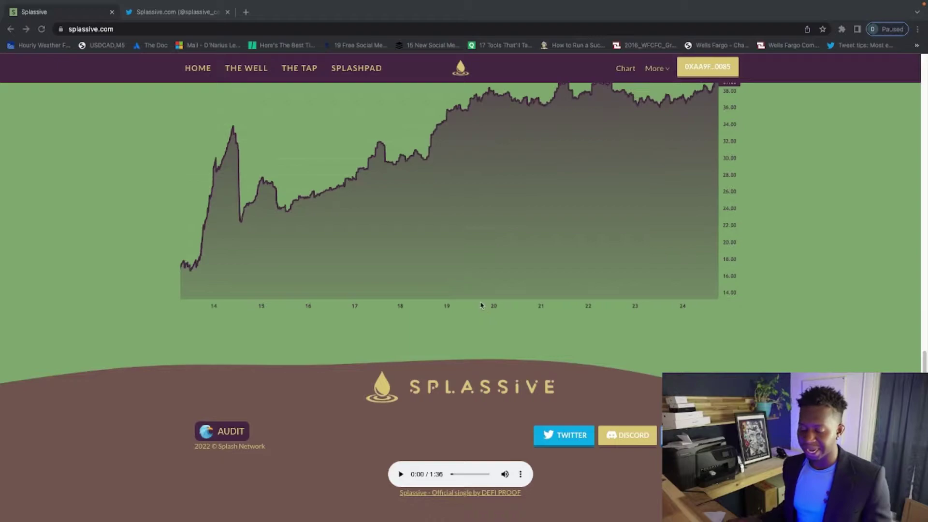
{"action": "scroll", "coordinate": [481, 304], "scroll_direction": "up", "scroll_amount": 2}
- Open the RugFreeCoins Splash Token audit PDF from the Splassive footer AUDIT link
{"action": "left_click", "coordinate": [240, 434]}
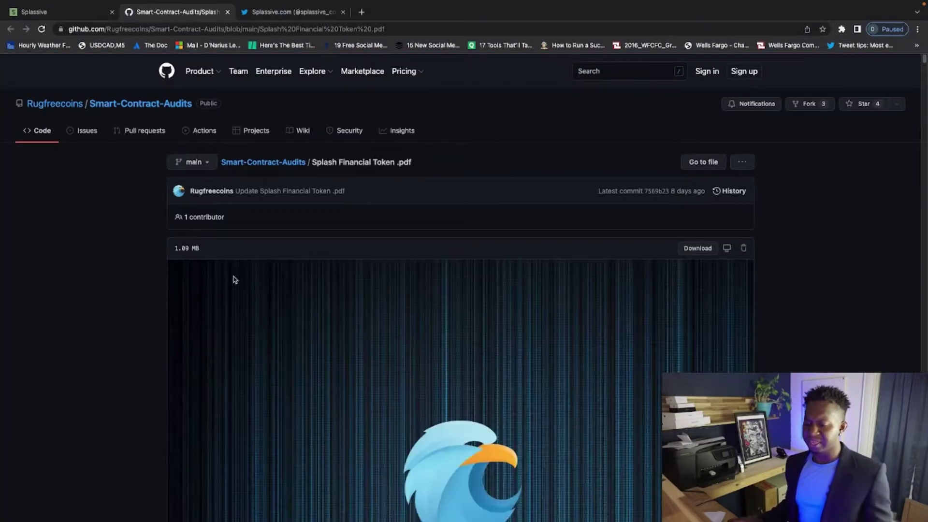
{"action": "scroll", "coordinate": [157, 367], "scroll_direction": "down", "scroll_amount": 5}
{"action": "scroll", "coordinate": [113, 342], "scroll_direction": "down", "scroll_amount": 2}
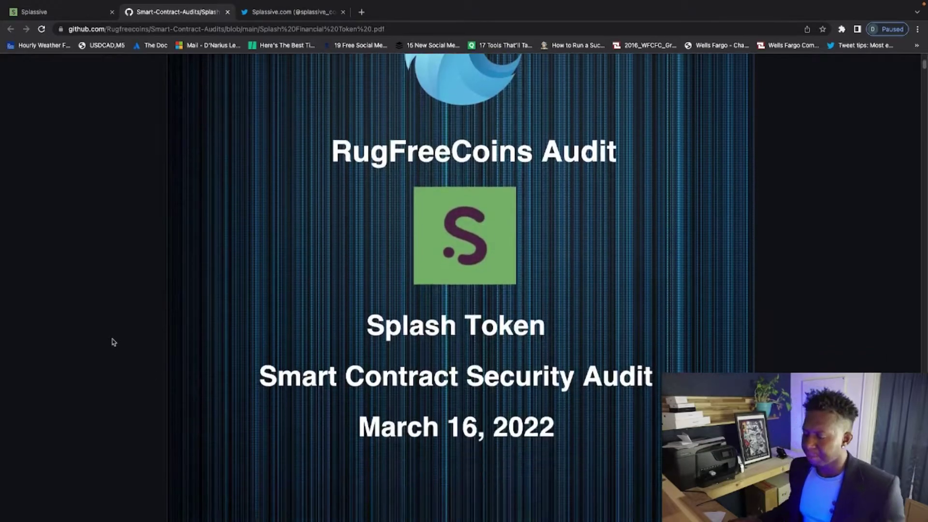
{"action": "scroll", "coordinate": [130, 342], "scroll_direction": "down", "scroll_amount": 2}
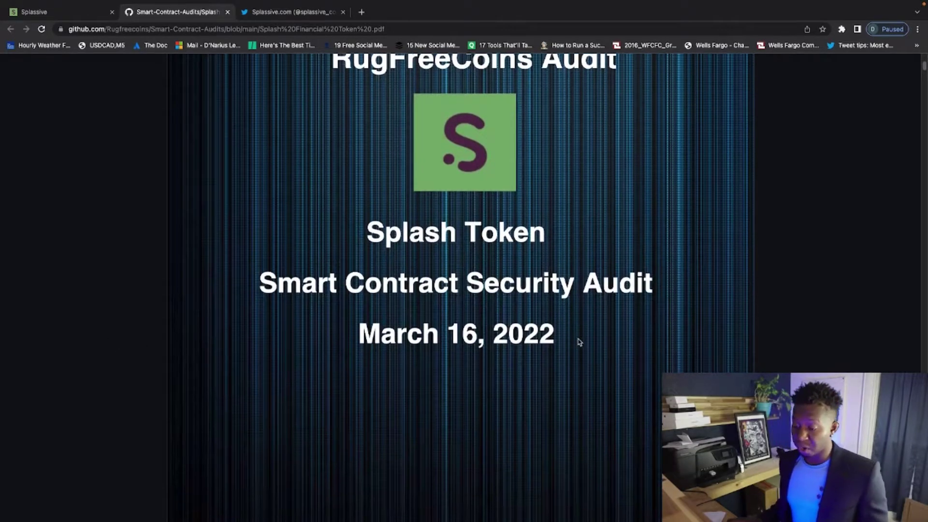
{"action": "scroll", "coordinate": [508, 354], "scroll_direction": "down", "scroll_amount": 3}
{"action": "scroll", "coordinate": [471, 366], "scroll_direction": "down", "scroll_amount": 5}
{"action": "scroll", "coordinate": [439, 382], "scroll_direction": "down", "scroll_amount": 5}
{"action": "scroll", "coordinate": [439, 381], "scroll_direction": "down", "scroll_amount": 5}
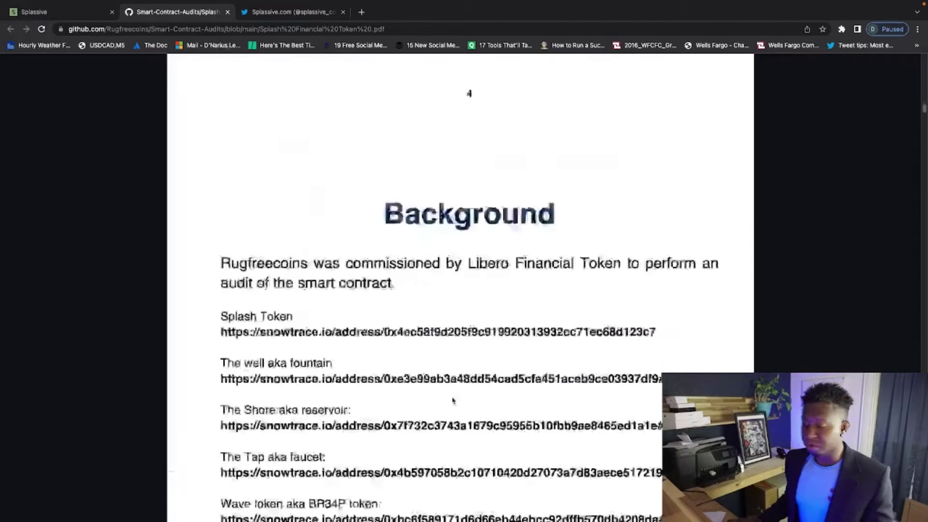
{"action": "scroll", "coordinate": [450, 389], "scroll_direction": "down", "scroll_amount": 10}
{"action": "scroll", "coordinate": [455, 395], "scroll_direction": "down", "scroll_amount": 5}
{"action": "scroll", "coordinate": [449, 388], "scroll_direction": "down", "scroll_amount": 10}
{"action": "scroll", "coordinate": [445, 383], "scroll_direction": "down", "scroll_amount": 2}
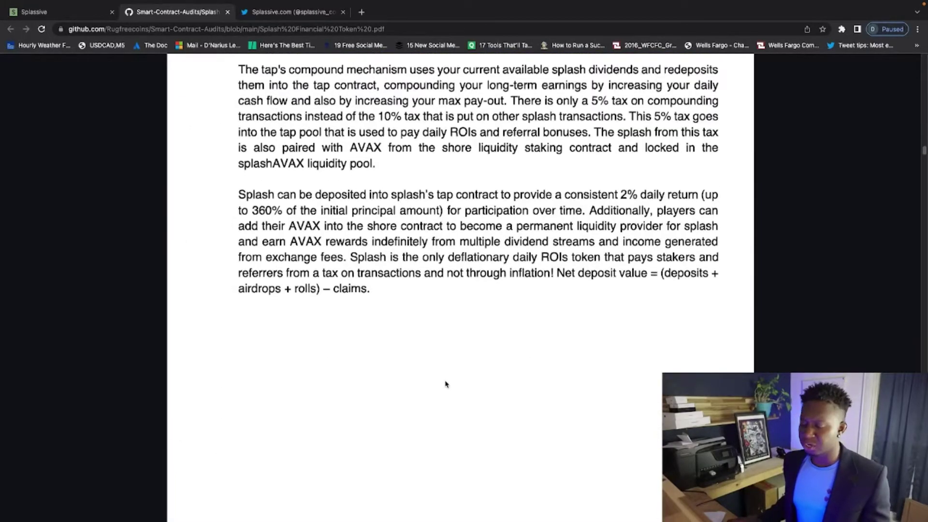
{"action": "scroll", "coordinate": [447, 381], "scroll_direction": "up", "scroll_amount": 10}
{"action": "scroll", "coordinate": [447, 381], "scroll_direction": "down", "scroll_amount": 3}
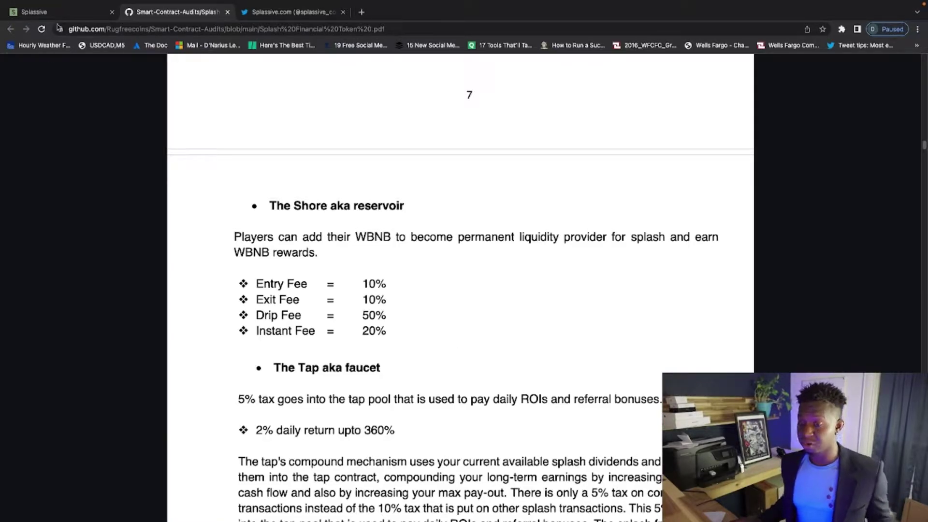
- Return to the Splassive tab and open its full-page token price chart
{"action": "left_click", "coordinate": [44, 12]}
{"action": "scroll", "coordinate": [282, 355], "scroll_direction": "up", "scroll_amount": 5}
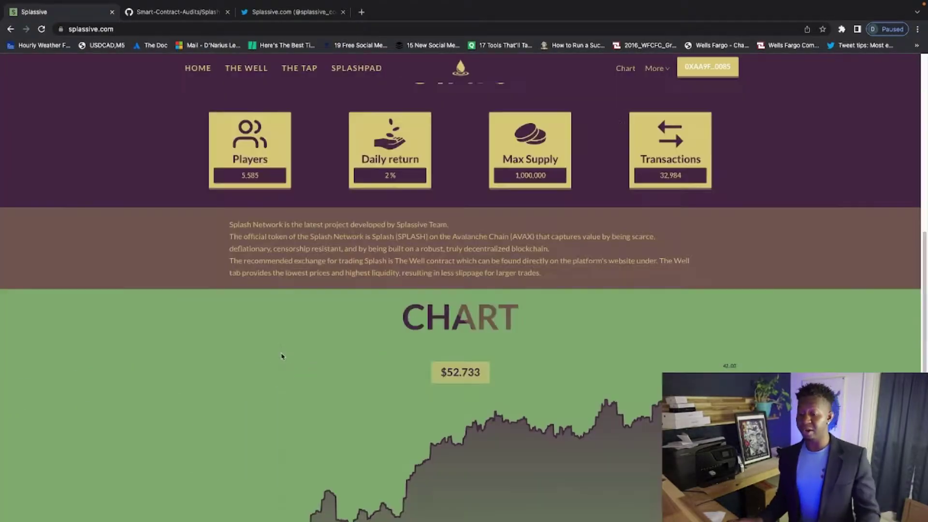
{"action": "scroll", "coordinate": [333, 377], "scroll_direction": "up", "scroll_amount": 5}
{"action": "scroll", "coordinate": [435, 370], "scroll_direction": "up", "scroll_amount": 2}
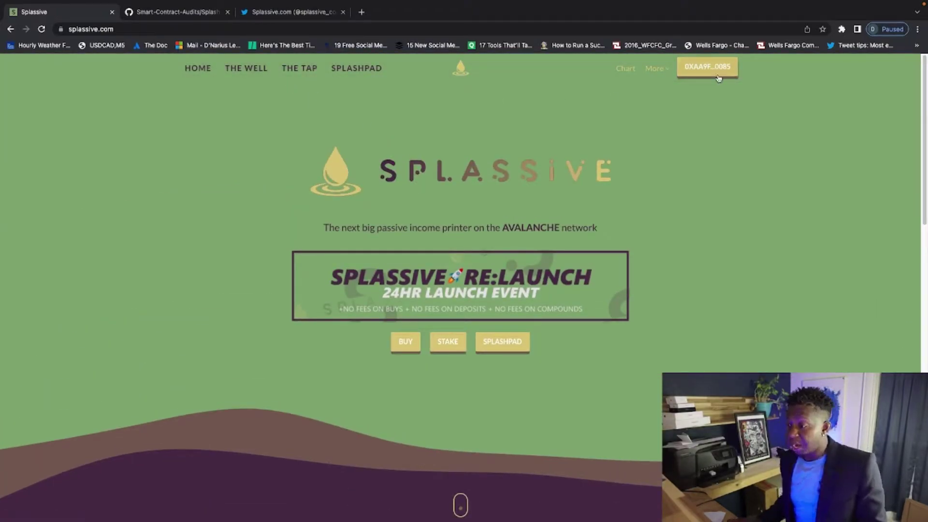
{"action": "left_click", "coordinate": [627, 69]}
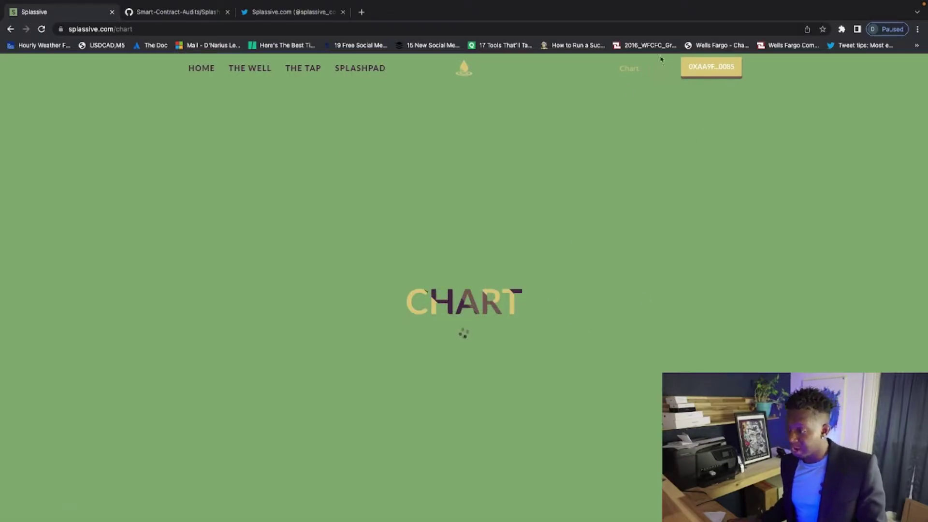
{"action": "mouse_move", "coordinate": [655, 68]}
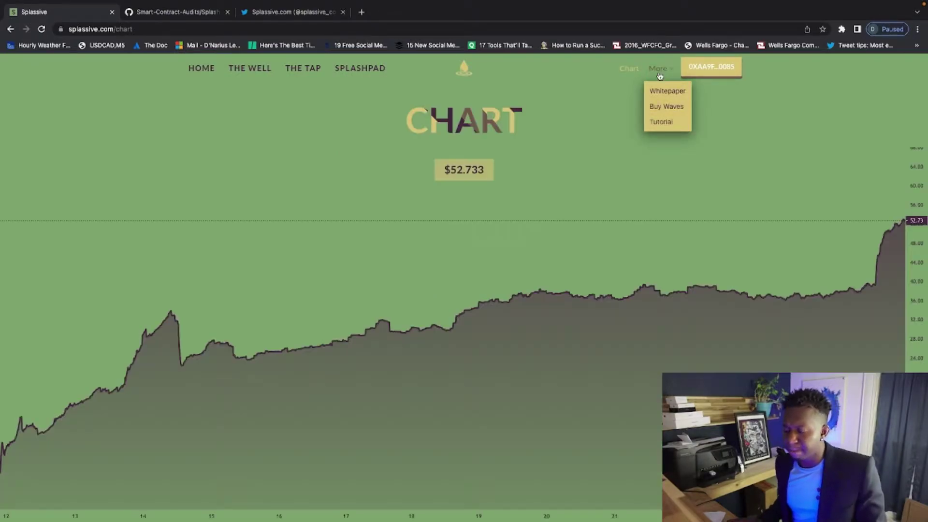
{"action": "scroll", "coordinate": [300, 217], "scroll_direction": "down", "scroll_amount": 3}
{"action": "scroll", "coordinate": [300, 217], "scroll_direction": "down", "scroll_amount": 3}
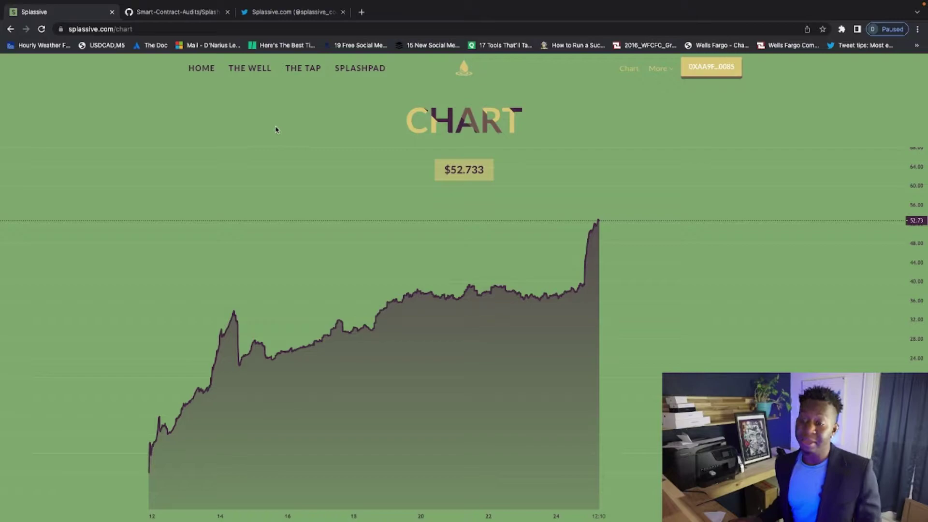
{"action": "left_click", "coordinate": [254, 68]}
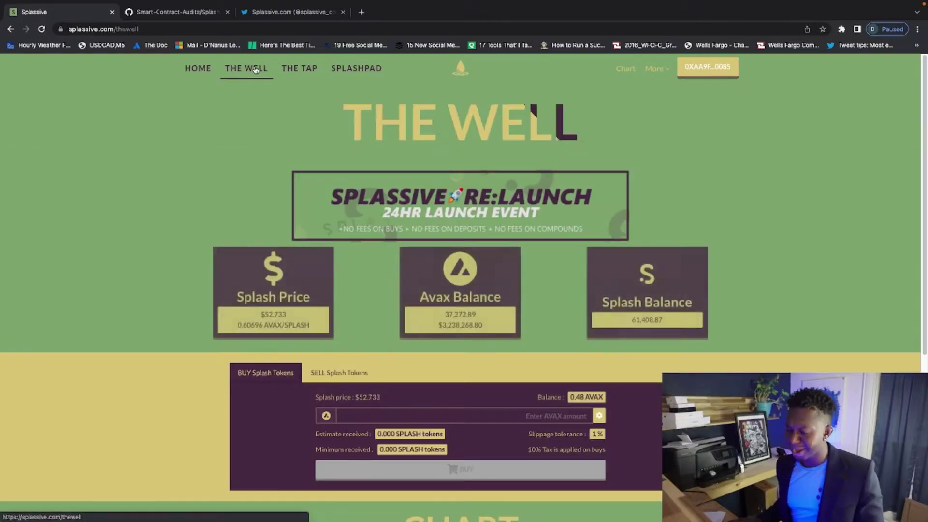
{"action": "scroll", "coordinate": [332, 254], "scroll_direction": "down", "scroll_amount": 2}
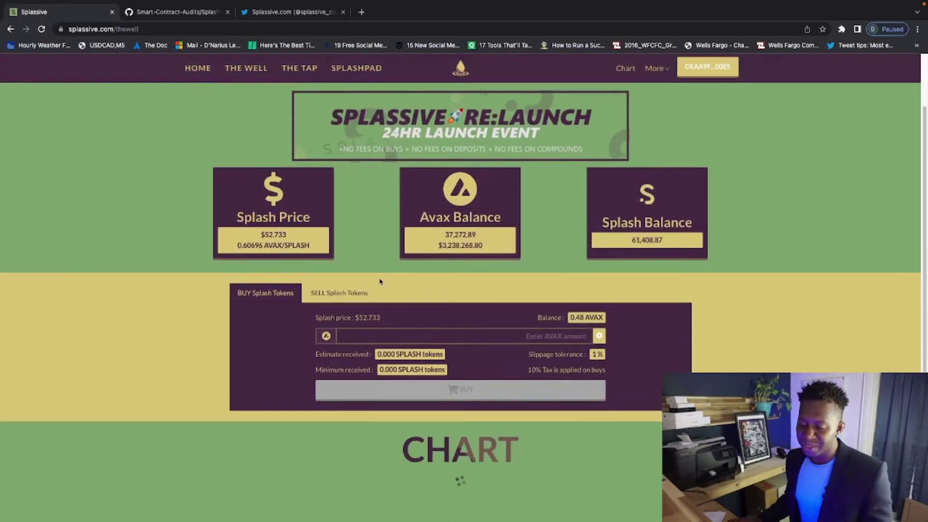
{"action": "scroll", "coordinate": [336, 271], "scroll_direction": "up", "scroll_amount": 1}
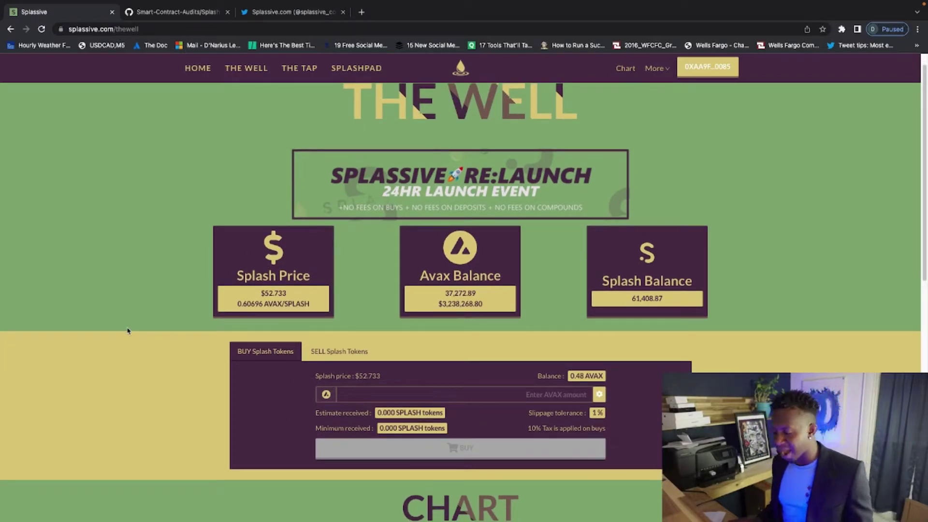
{"action": "scroll", "coordinate": [324, 308], "scroll_direction": "down", "scroll_amount": 1}
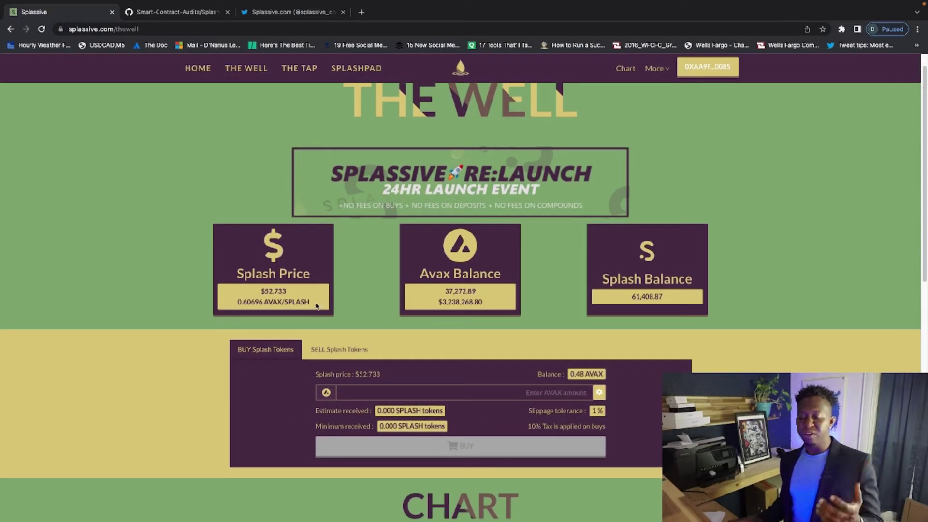
{"action": "scroll", "coordinate": [311, 300], "scroll_direction": "down", "scroll_amount": 1}
{"action": "scroll", "coordinate": [291, 313], "scroll_direction": "down", "scroll_amount": 5}
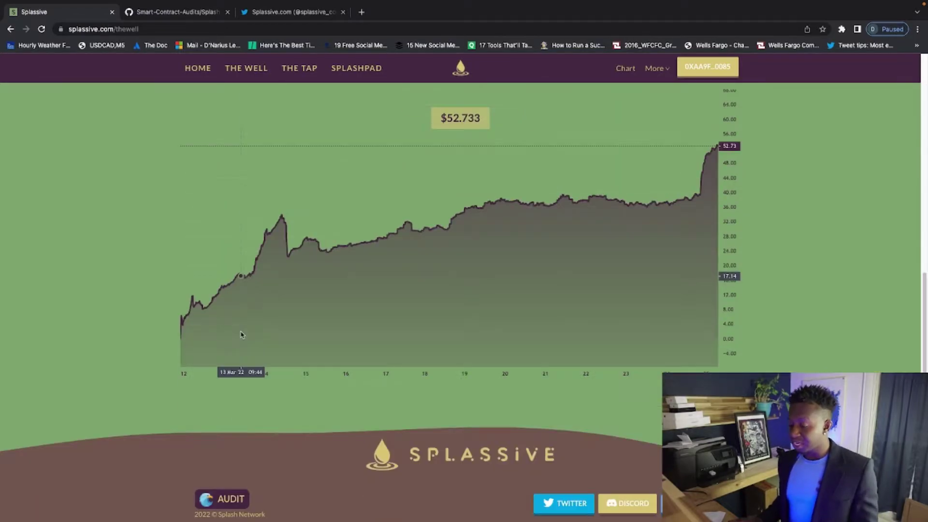
- Open Splassive's Tap dashboard, showing 39.553 Splash deposited and a 142.392 max payout
{"action": "left_click", "coordinate": [307, 70]}
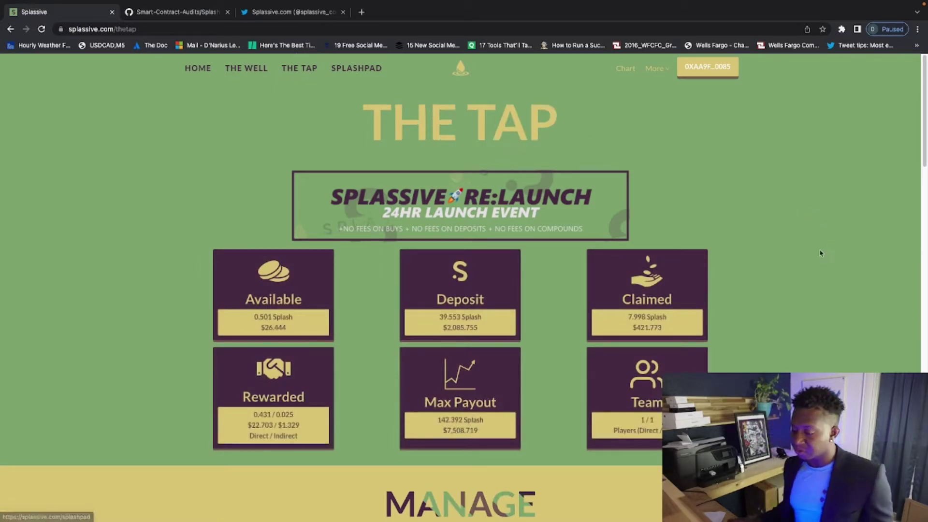
{"action": "scroll", "coordinate": [781, 267], "scroll_direction": "down", "scroll_amount": 1}
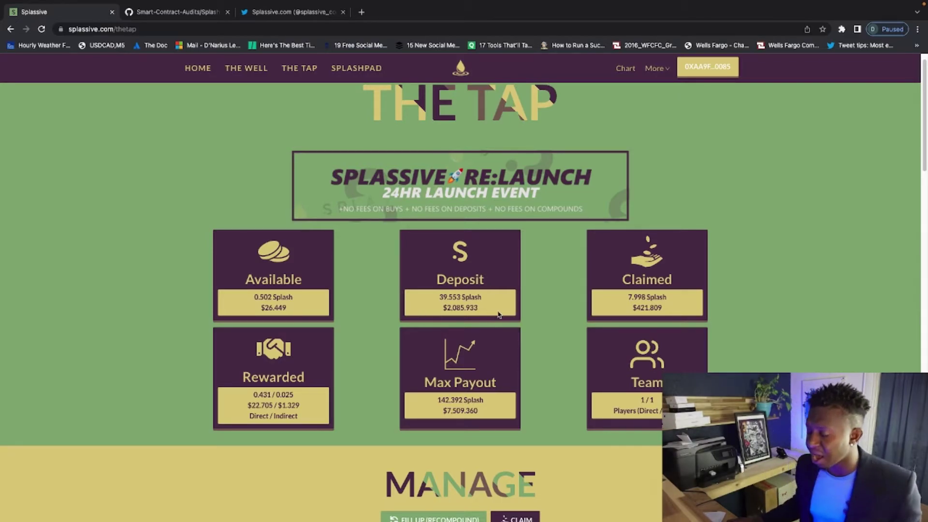
{"action": "scroll", "coordinate": [467, 337], "scroll_direction": "down", "scroll_amount": 1}
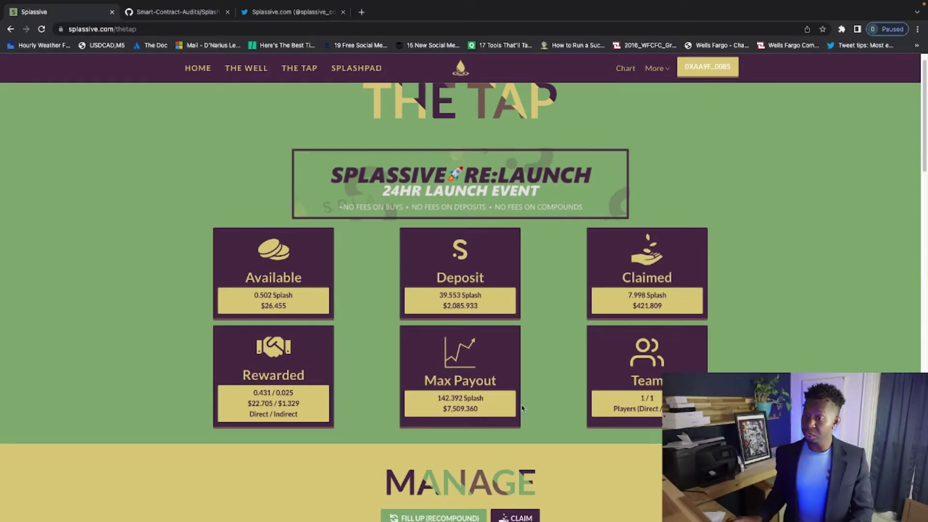
{"action": "mouse_move", "coordinate": [355, 4]}
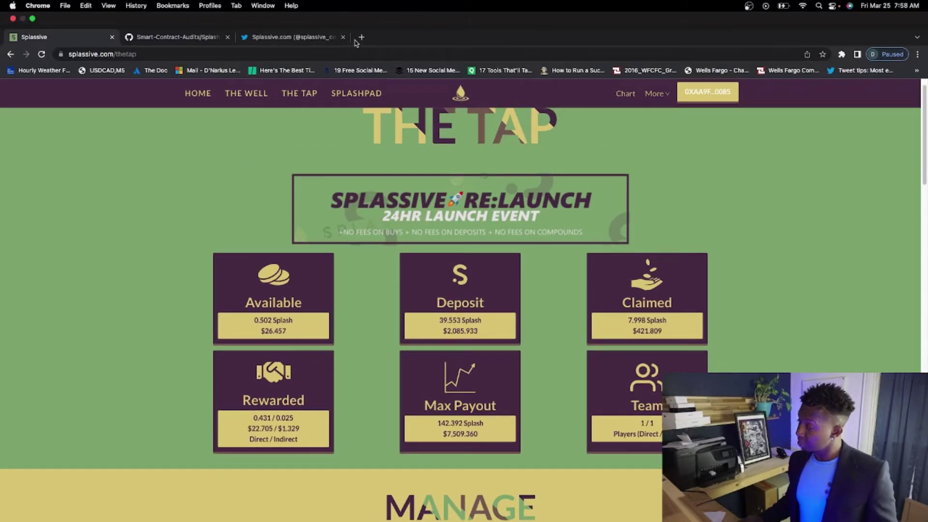
- Load drip.community in a new tab and open its Faucet page
{"action": "left_click", "coordinate": [356, 41]}
{"action": "type", "text": "drip"}
{"action": "key", "text": "Return"}
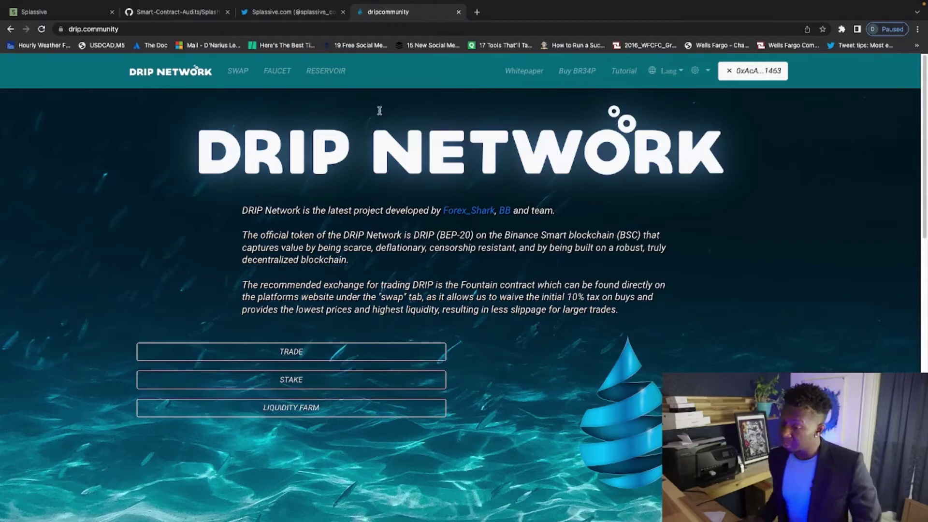
{"action": "left_click", "coordinate": [276, 72]}
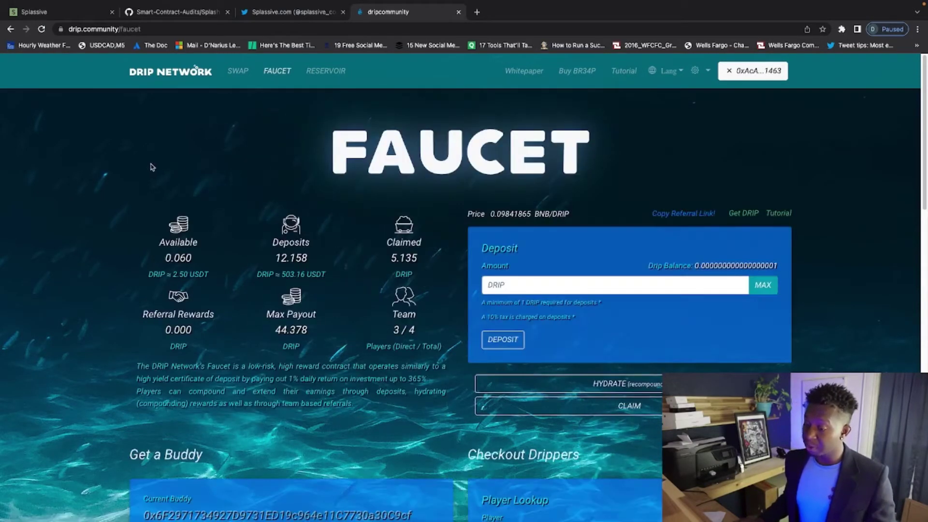
{"action": "scroll", "coordinate": [63, 186], "scroll_direction": "down", "scroll_amount": 1}
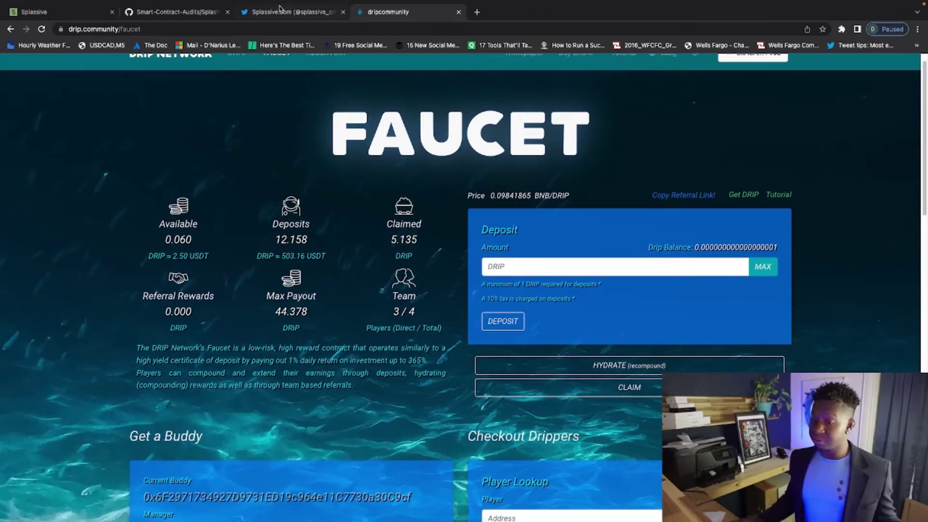
- Switch between the Splassive and Drip Faucet tabs, ending on Splassive's Tap dashboard
{"action": "left_click", "coordinate": [98, 15]}
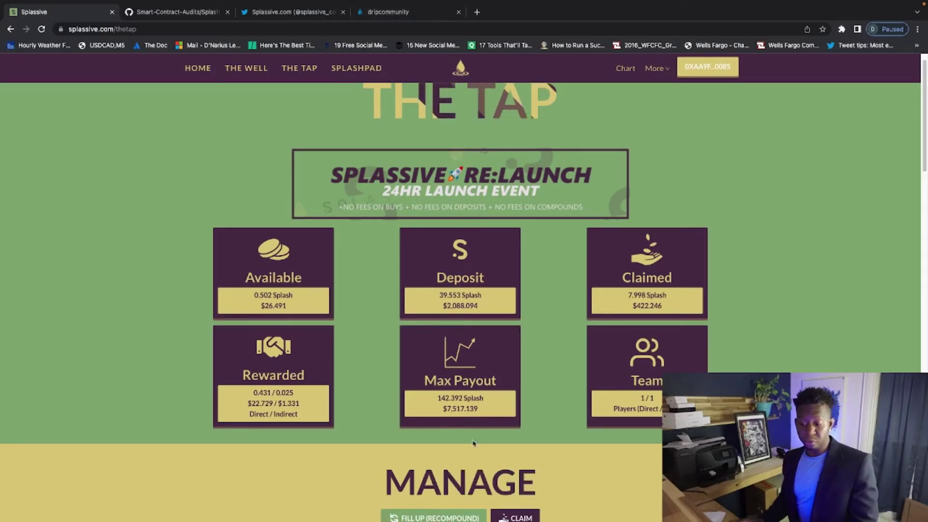
{"action": "left_click", "coordinate": [376, 11]}
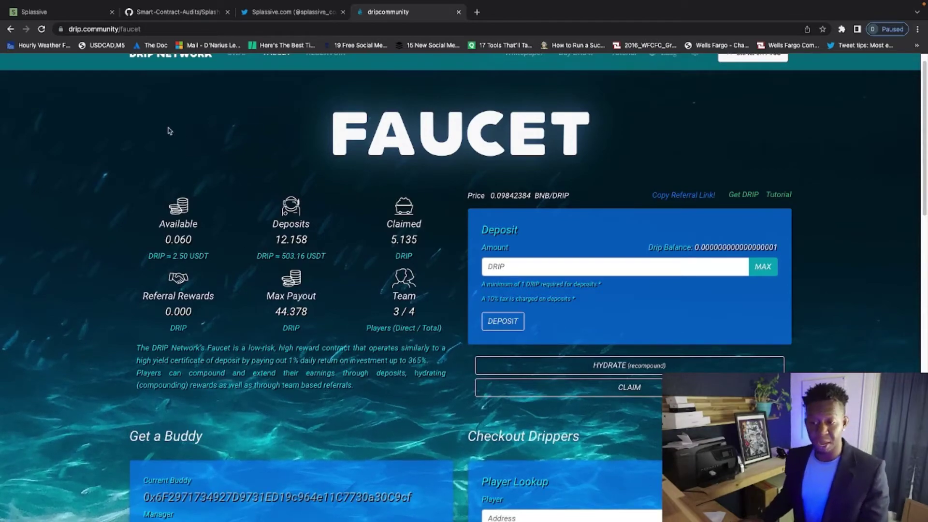
{"action": "left_click", "coordinate": [70, 14]}
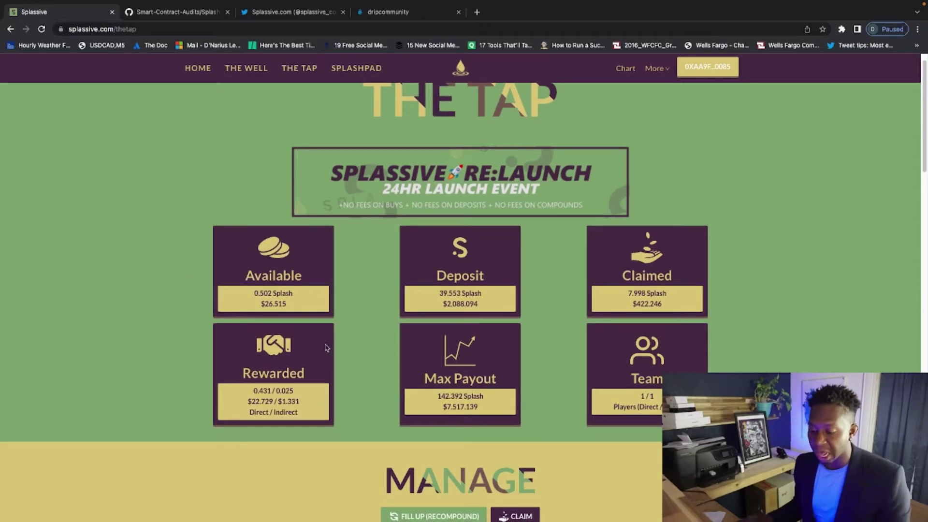
{"action": "scroll", "coordinate": [554, 260], "scroll_direction": "down", "scroll_amount": 2}
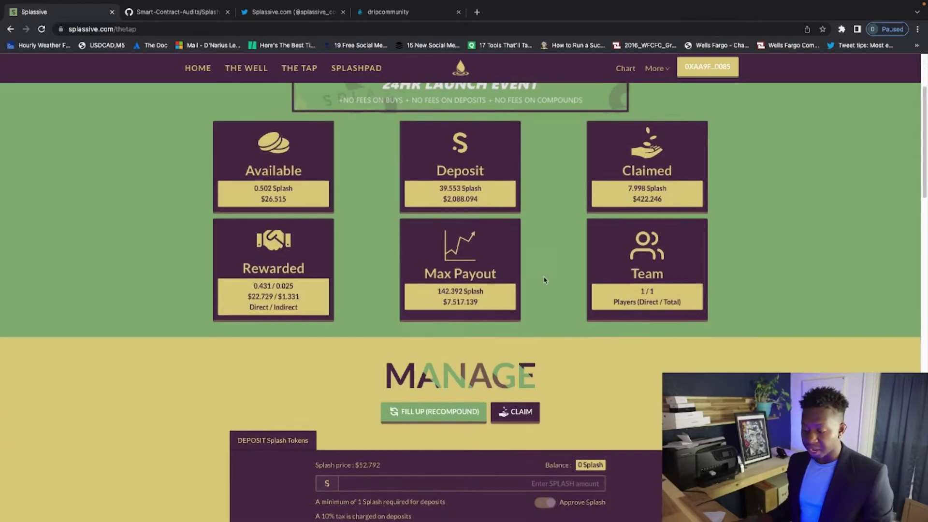
{"action": "scroll", "coordinate": [545, 282], "scroll_direction": "down", "scroll_amount": 2}
{"action": "scroll", "coordinate": [533, 301], "scroll_direction": "down", "scroll_amount": 3}
{"action": "scroll", "coordinate": [530, 307], "scroll_direction": "down", "scroll_amount": 3}
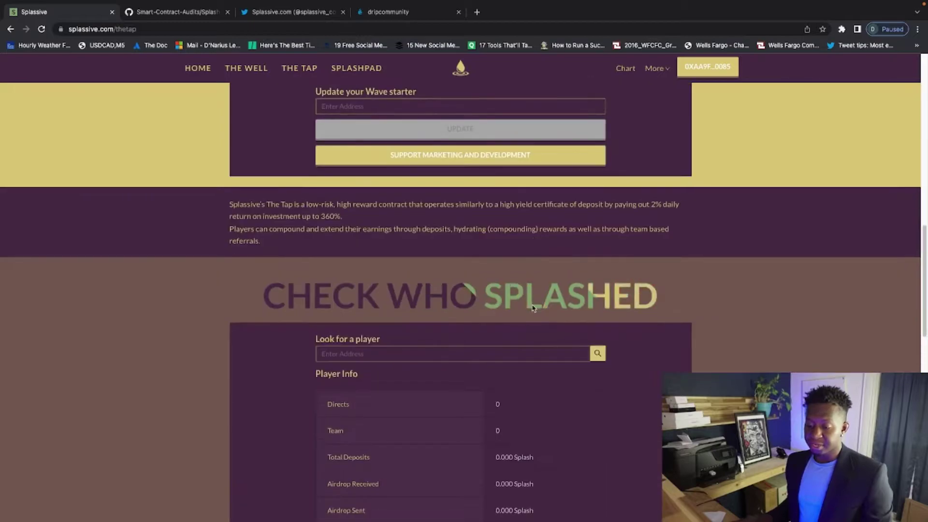
{"action": "scroll", "coordinate": [532, 322], "scroll_direction": "down", "scroll_amount": 2}
{"action": "scroll", "coordinate": [532, 327], "scroll_direction": "down", "scroll_amount": 5}
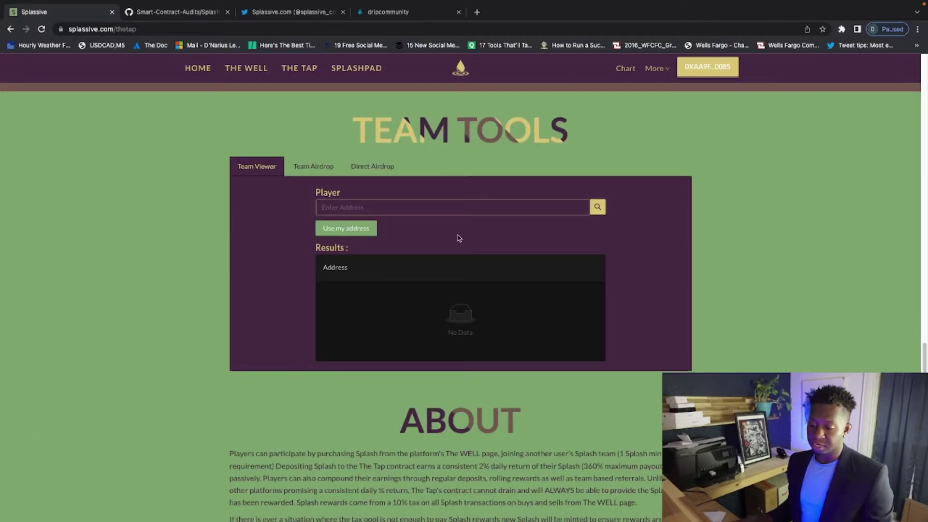
{"action": "scroll", "coordinate": [520, 297], "scroll_direction": "down", "scroll_amount": 3}
{"action": "scroll", "coordinate": [508, 319], "scroll_direction": "down", "scroll_amount": 1}
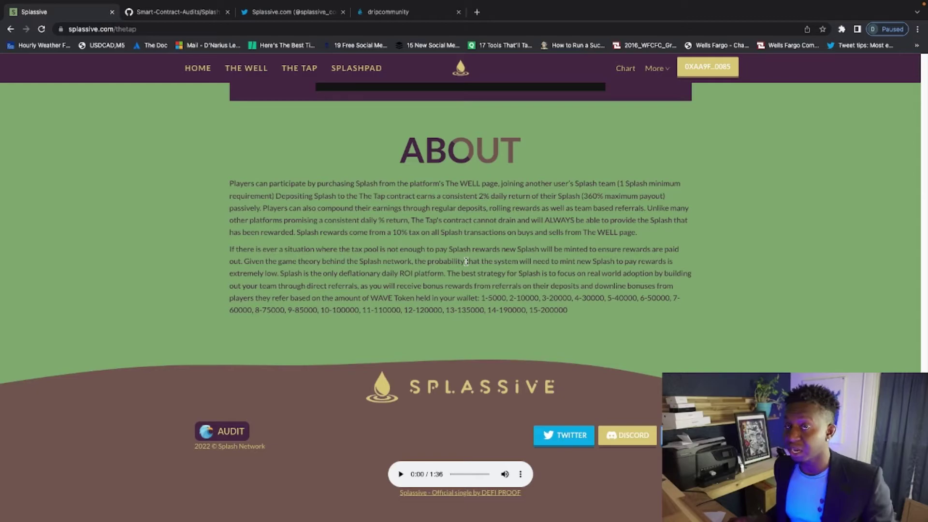
{"action": "scroll", "coordinate": [466, 262], "scroll_direction": "up", "scroll_amount": 5}
{"action": "scroll", "coordinate": [468, 266], "scroll_direction": "up", "scroll_amount": 5}
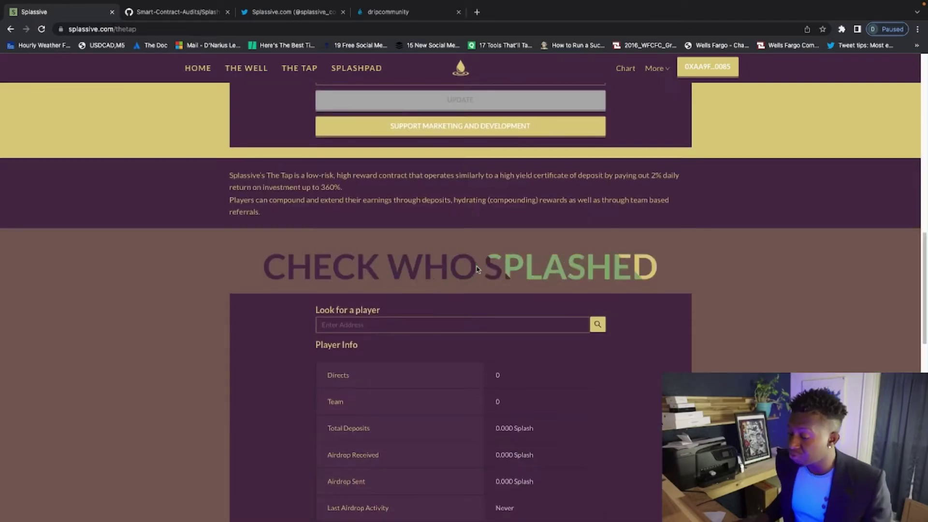
{"action": "scroll", "coordinate": [508, 232], "scroll_direction": "up", "scroll_amount": 5}
{"action": "scroll", "coordinate": [507, 145], "scroll_direction": "up", "scroll_amount": 5}
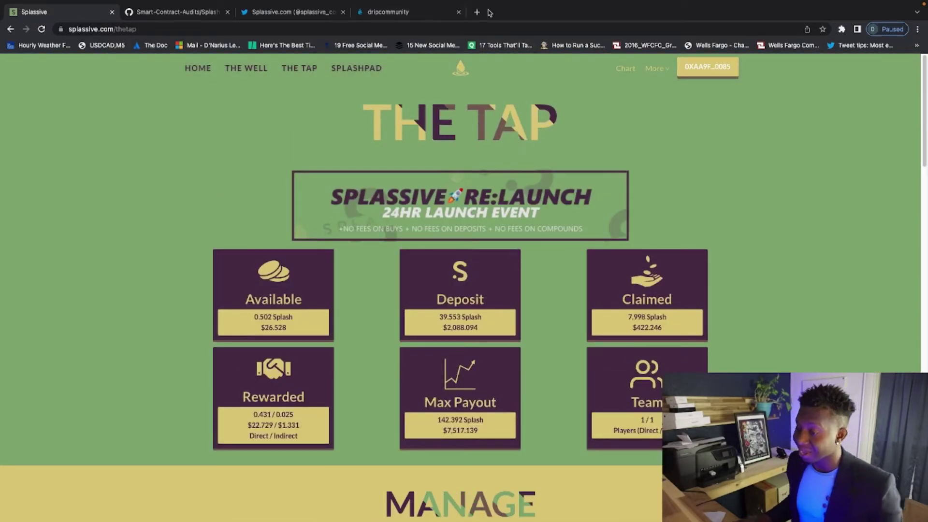
- Load the Daily Compound Interest Calculator in the Drip tab, then reload Splassive's Tap dashboard
{"action": "left_click", "coordinate": [418, 17]}
{"action": "left_click", "coordinate": [371, 31]}
{"action": "type", "text": "da"}
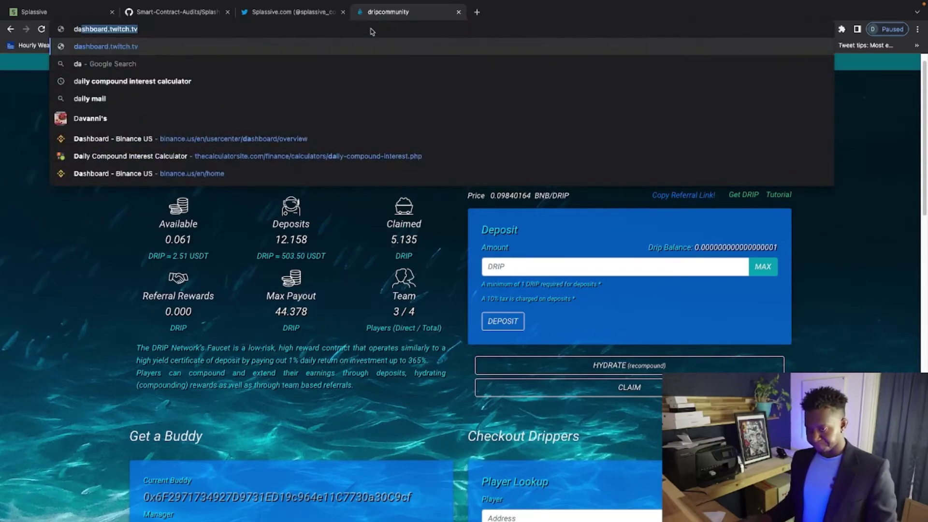
{"action": "type", "text": "il"}
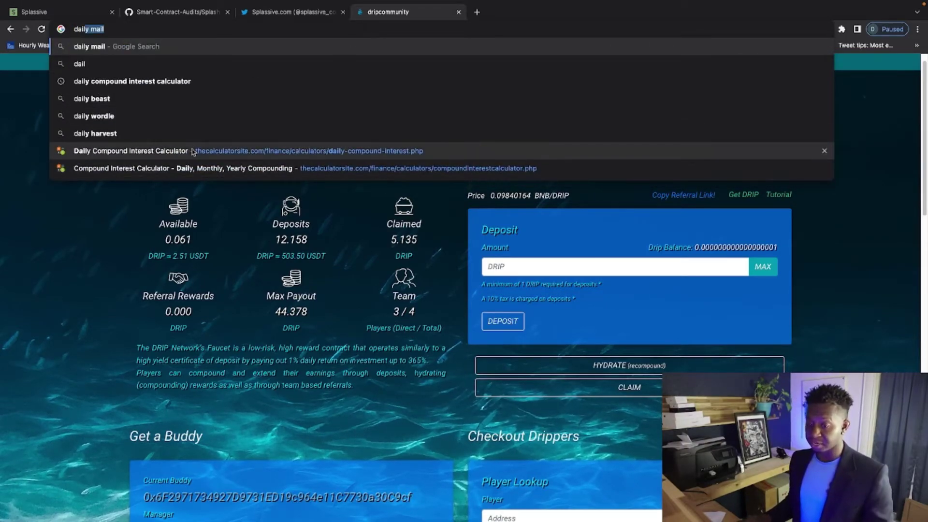
{"action": "left_click", "coordinate": [194, 152]}
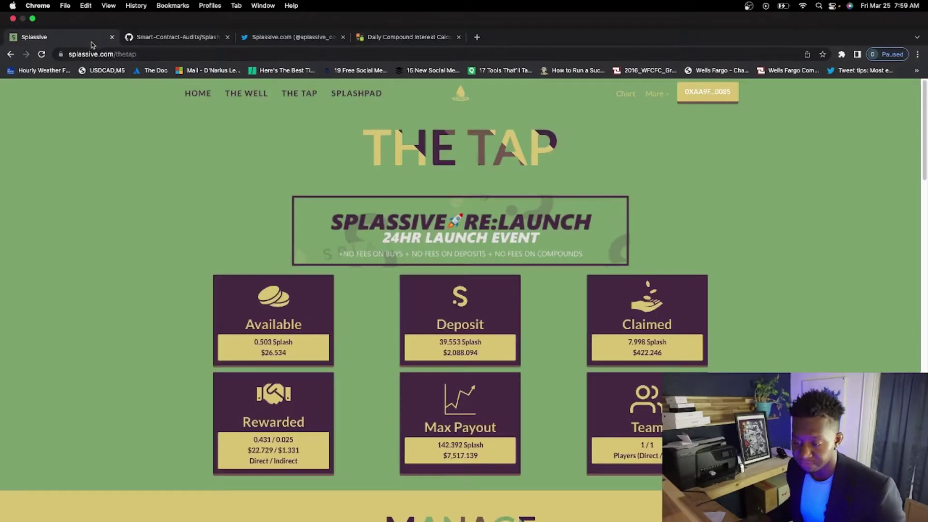
{"action": "left_click", "coordinate": [87, 39]}
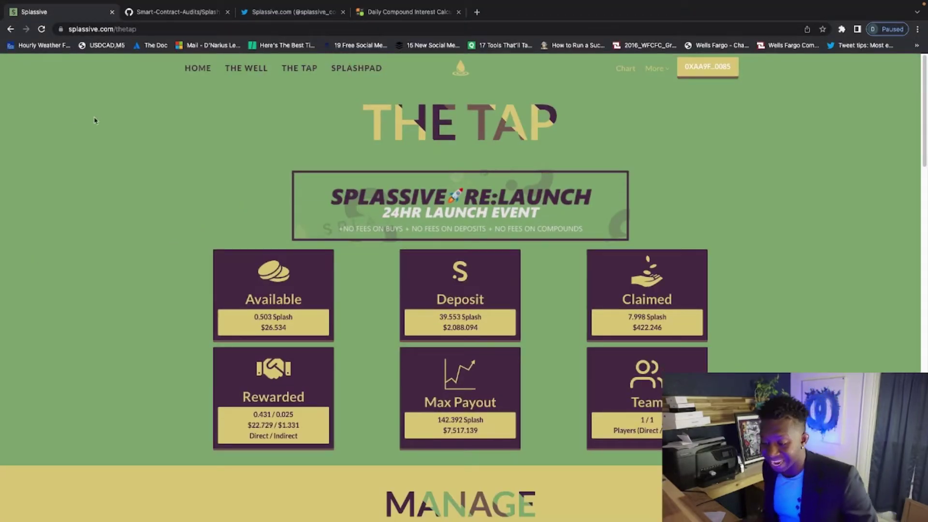
{"action": "left_click", "coordinate": [42, 29]}
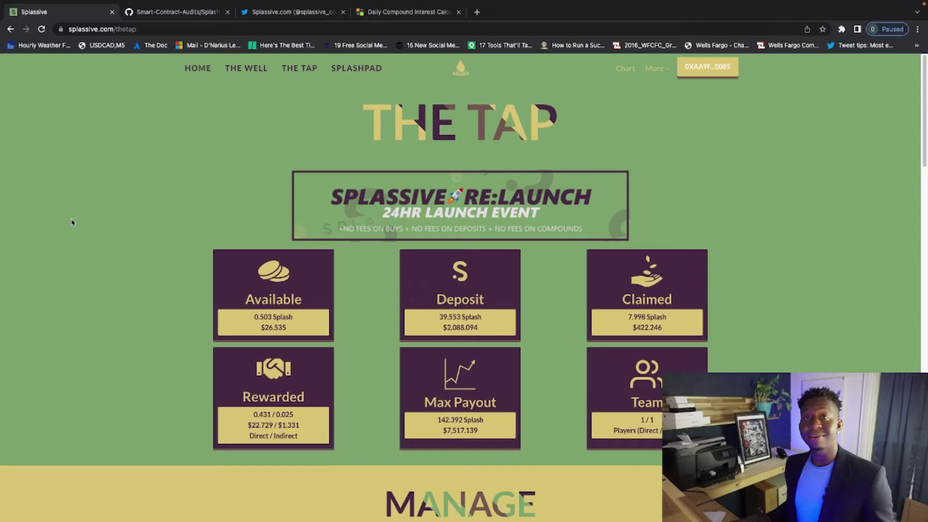
- Change the calculator duration from 6 to 8 months and recalculate the $2,088 projection
{"action": "left_click", "coordinate": [369, 15]}
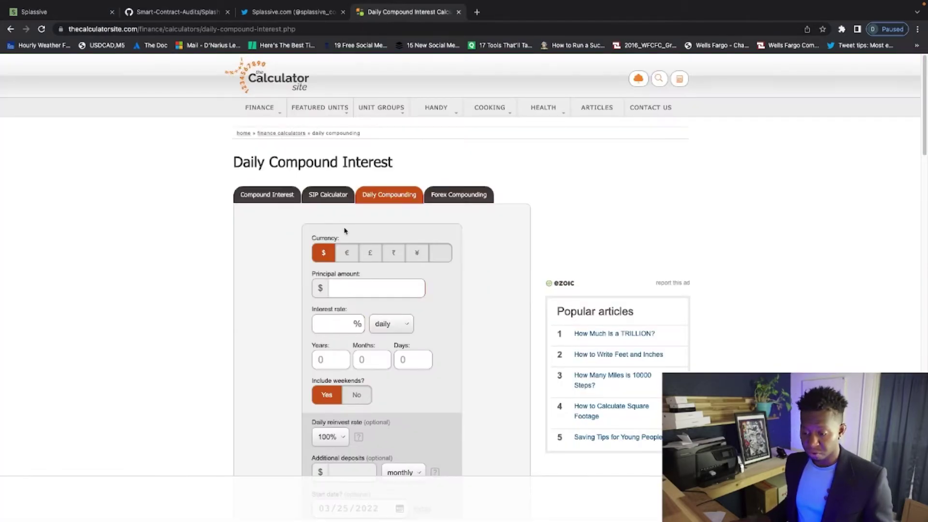
{"action": "type", "text": "2088"}
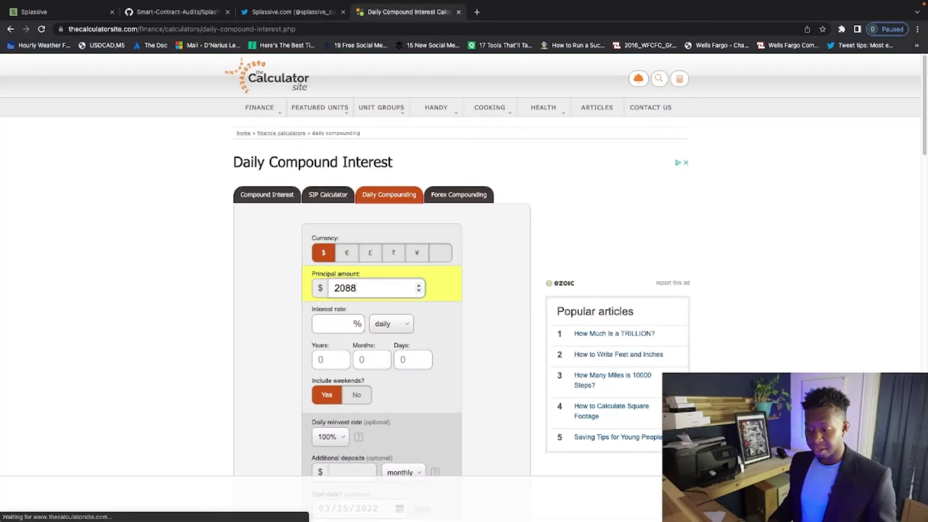
{"action": "key", "text": "Tab"}
{"action": "key", "text": "Down"}
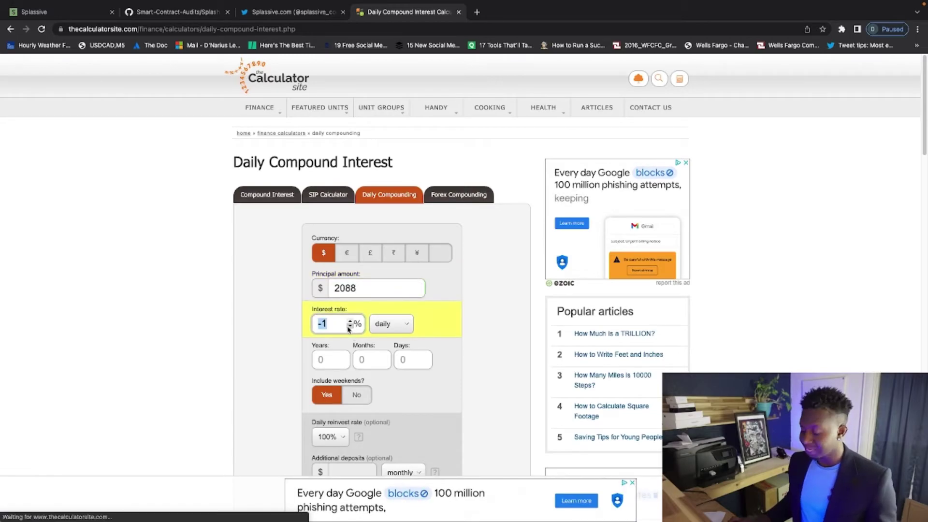
{"action": "type", "text": "2"}
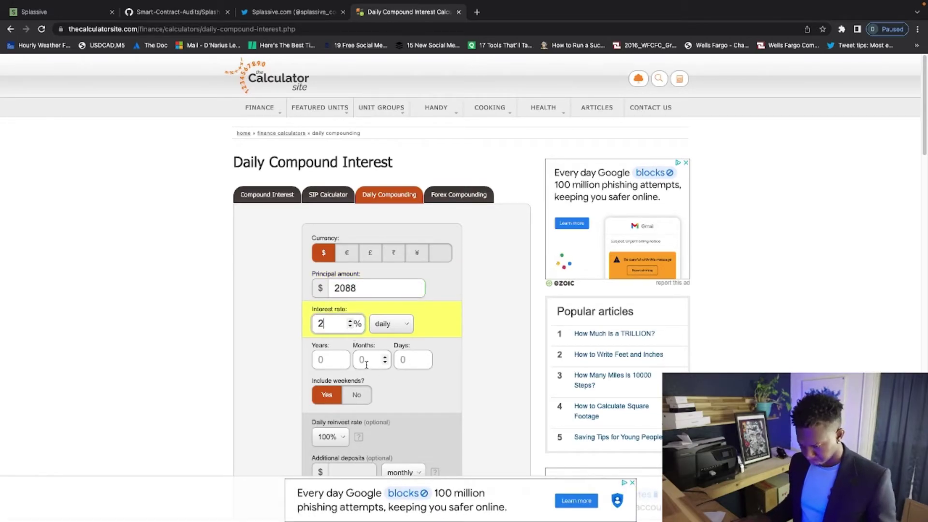
{"action": "left_click", "coordinate": [366, 365]}
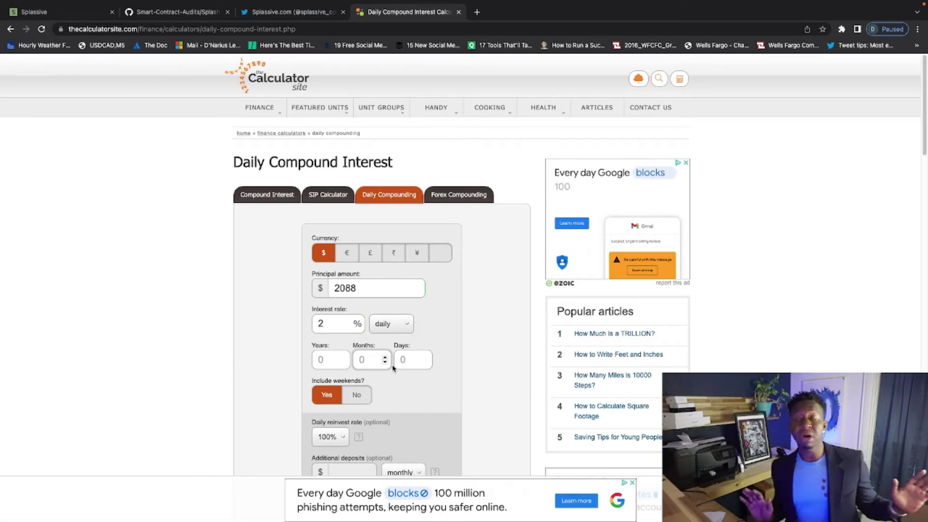
{"action": "type", "text": "6"}
{"action": "scroll", "coordinate": [396, 366], "scroll_direction": "down", "scroll_amount": 2}
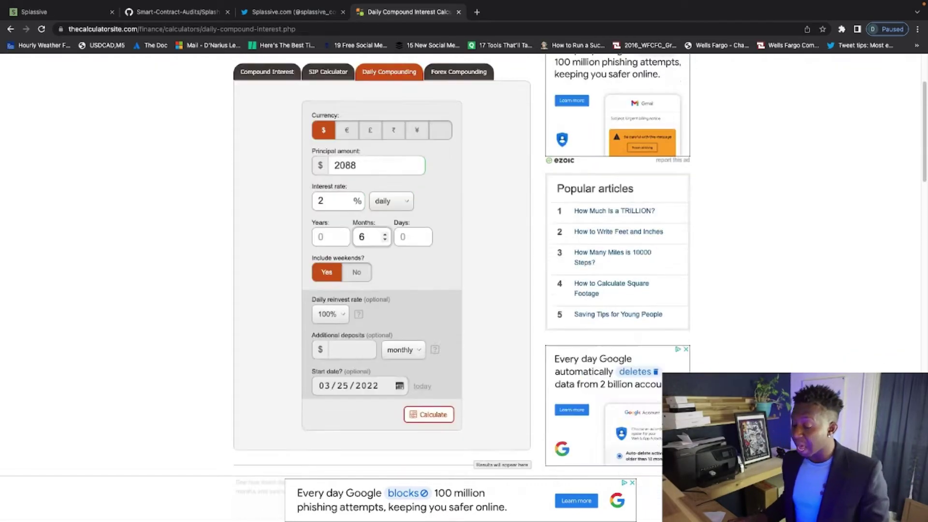
{"action": "left_click", "coordinate": [430, 360]}
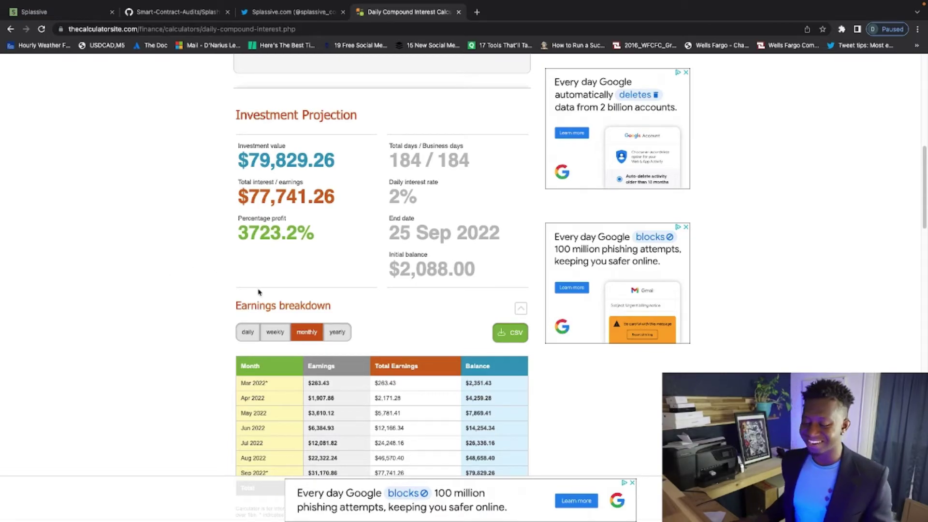
{"action": "scroll", "coordinate": [192, 277], "scroll_direction": "down", "scroll_amount": 1}
{"action": "scroll", "coordinate": [213, 284], "scroll_direction": "up", "scroll_amount": 2}
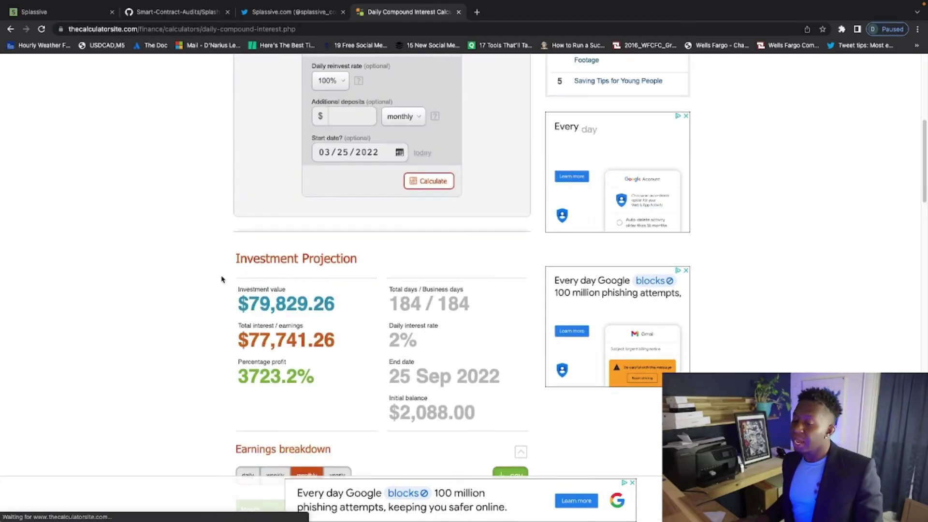
{"action": "scroll", "coordinate": [219, 300], "scroll_direction": "down", "scroll_amount": 2}
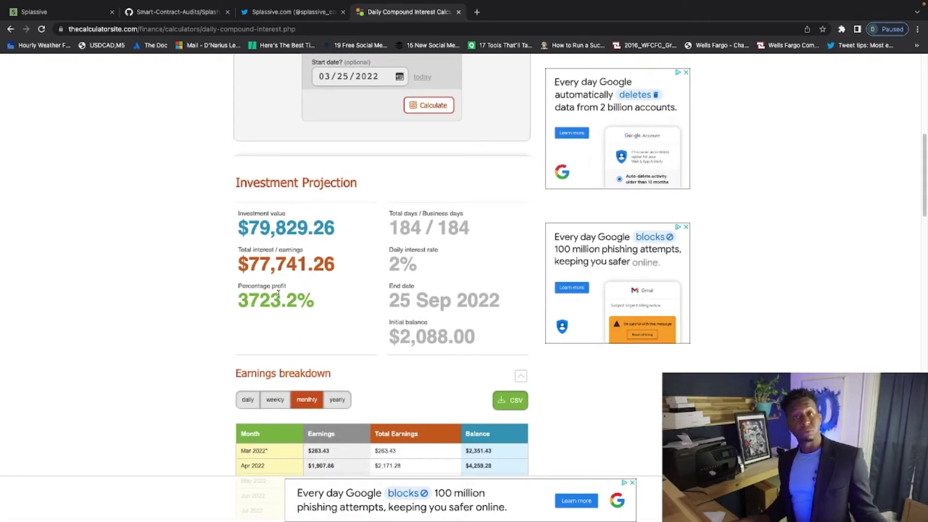
{"action": "scroll", "coordinate": [383, 292], "scroll_direction": "up", "scroll_amount": 3}
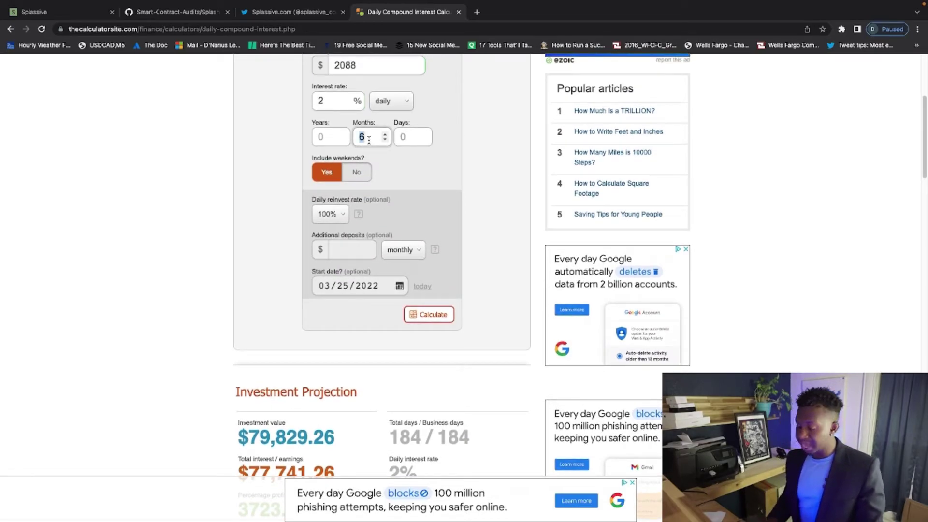
{"action": "key", "text": "Return"}
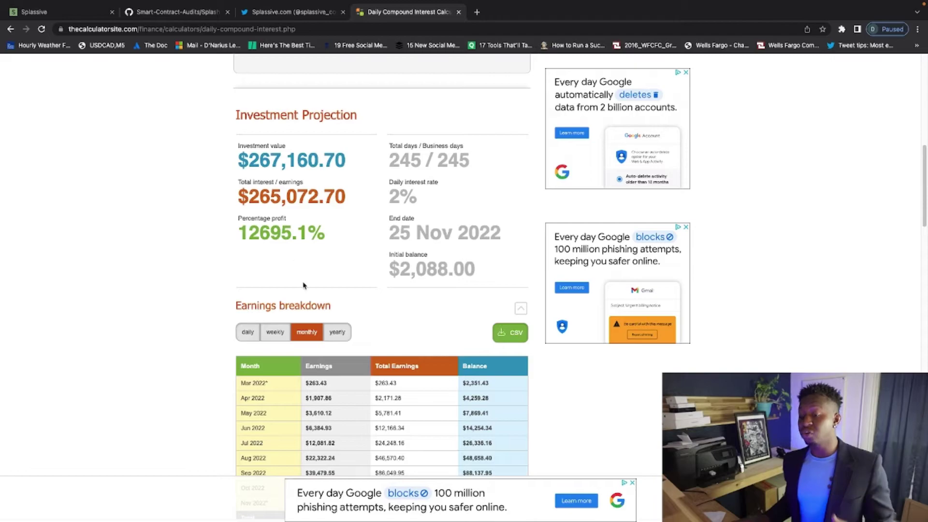
{"action": "scroll", "coordinate": [370, 324], "scroll_direction": "up", "scroll_amount": 1}
{"action": "scroll", "coordinate": [355, 217], "scroll_direction": "up", "scroll_amount": 4}
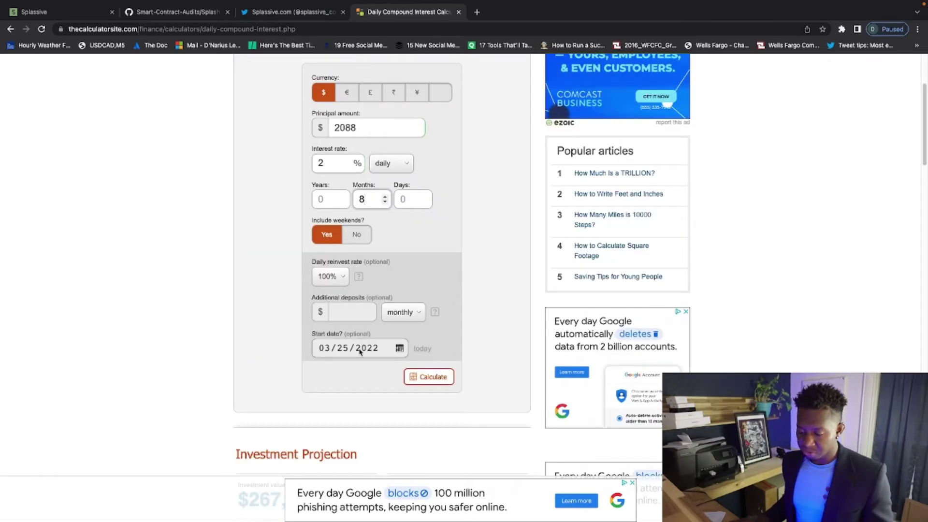
- Set the calculator start date to 25 November 2022
{"action": "left_click", "coordinate": [398, 348]}
{"action": "left_click", "coordinate": [390, 369]}
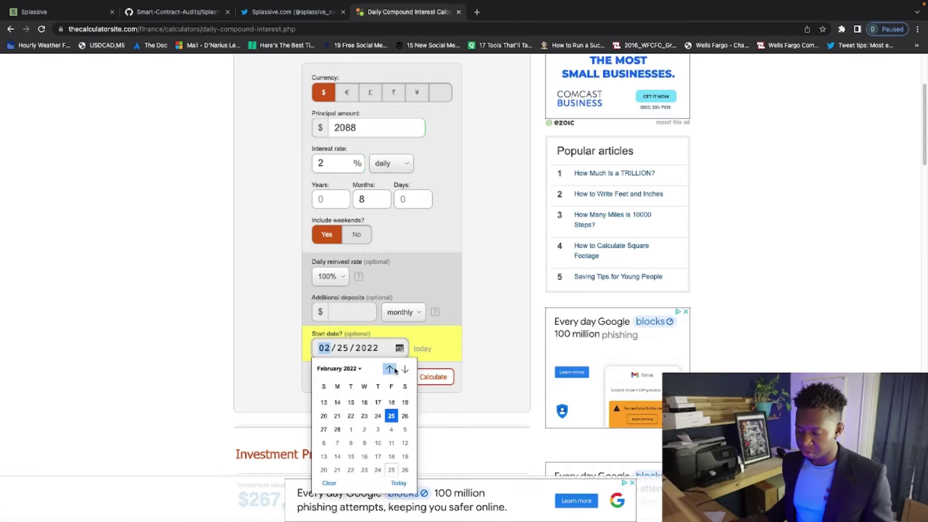
{"action": "left_click", "coordinate": [404, 369]}
{"action": "left_click", "coordinate": [405, 369]}
{"action": "left_click", "coordinate": [404, 369]}
{"action": "left_click", "coordinate": [404, 370]}
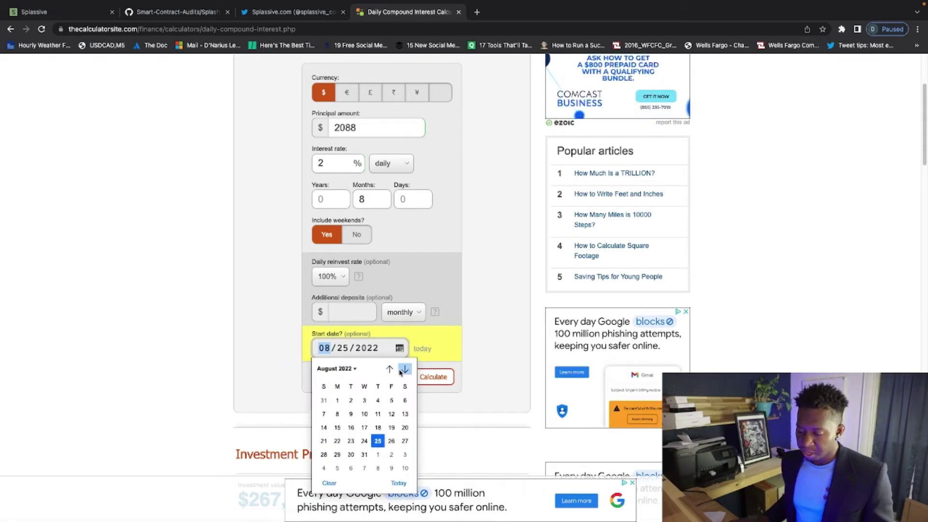
{"action": "left_click", "coordinate": [404, 369]}
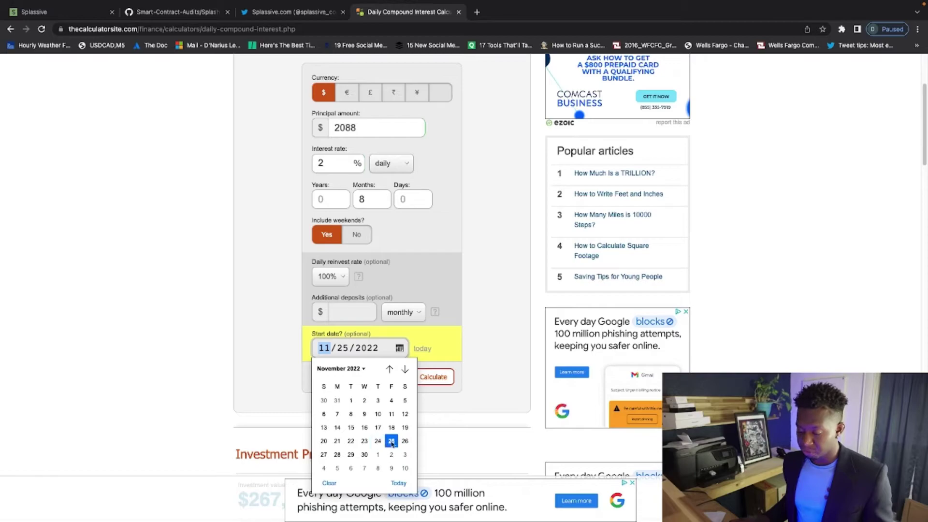
{"action": "left_click", "coordinate": [392, 441]}
- Enter 265072 as principal, choose 50% daily reinvestment, and recalculate
{"action": "double_click", "coordinate": [338, 126]}
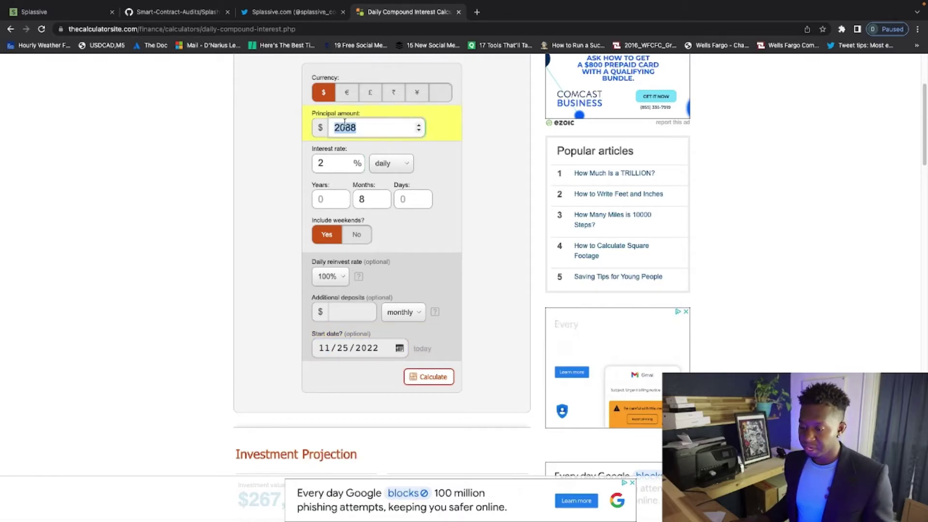
{"action": "scroll", "coordinate": [338, 126], "scroll_direction": "down", "scroll_amount": 3}
{"action": "type", "text": "26"}
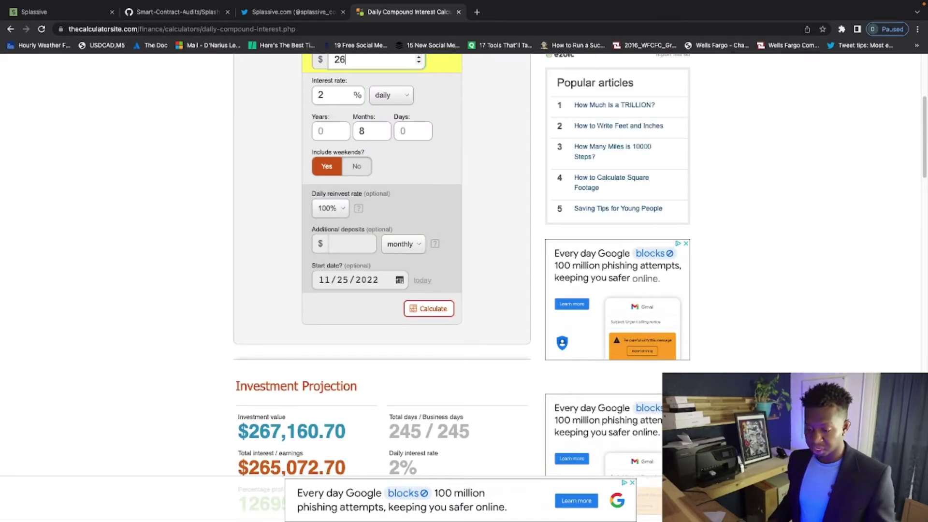
{"action": "type", "text": "5072"}
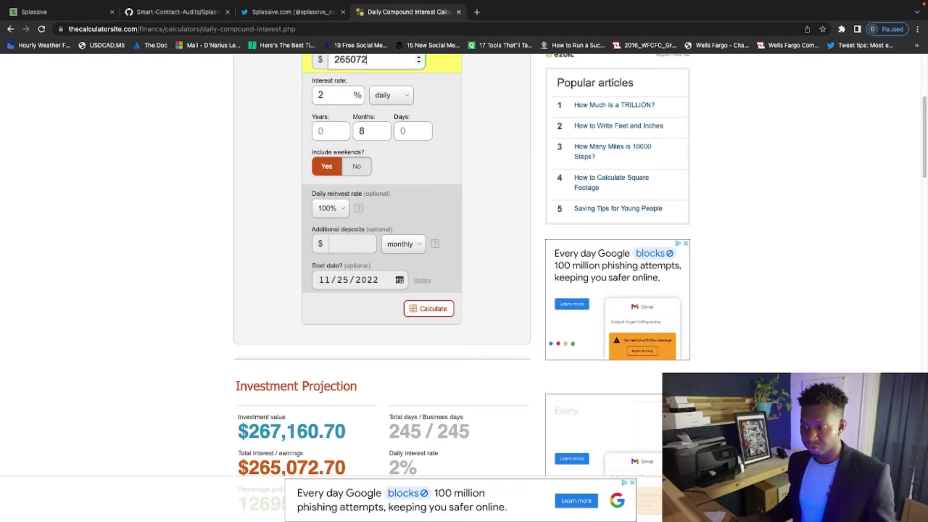
{"action": "left_click", "coordinate": [327, 208]}
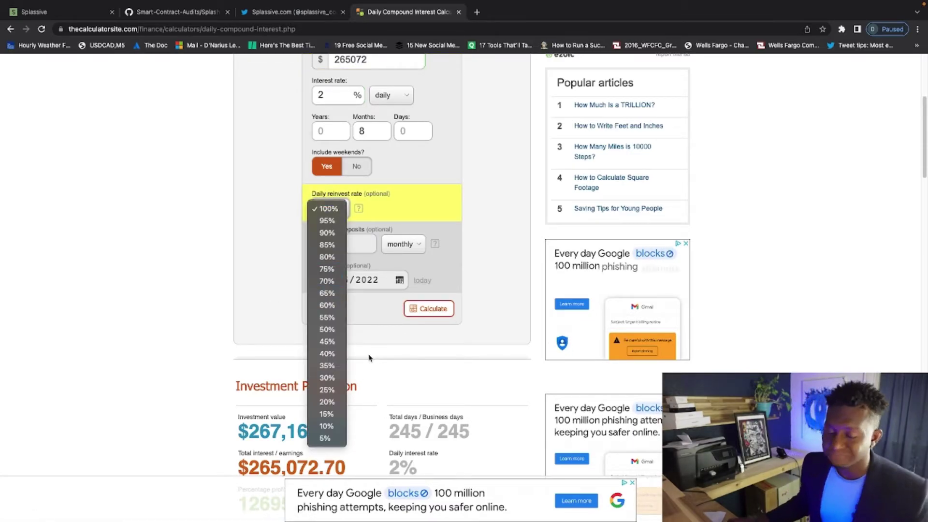
{"action": "left_click", "coordinate": [313, 331]}
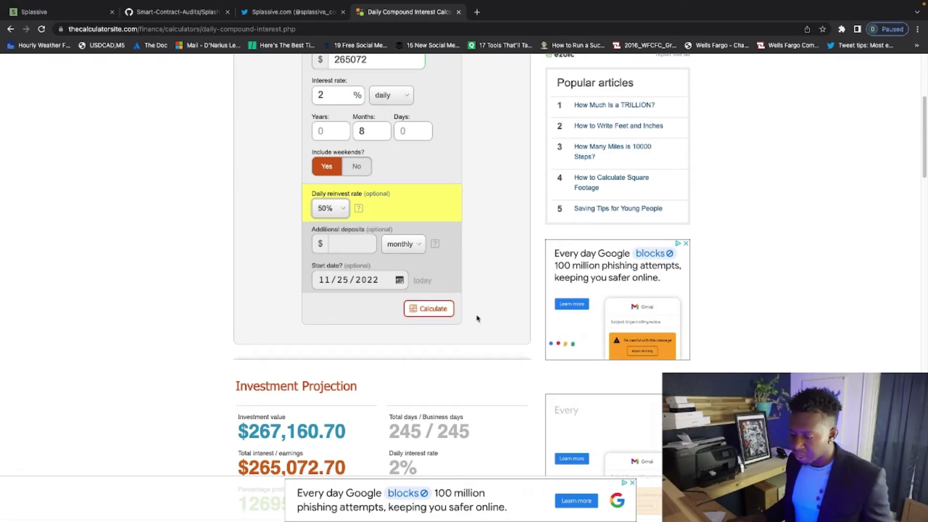
{"action": "left_click", "coordinate": [436, 308]}
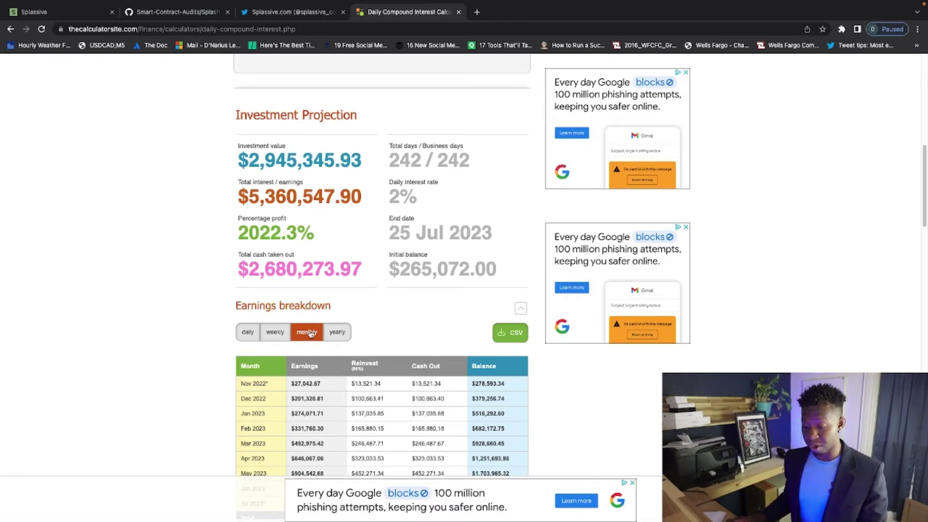
{"action": "scroll", "coordinate": [310, 332], "scroll_direction": "down", "scroll_amount": 3}
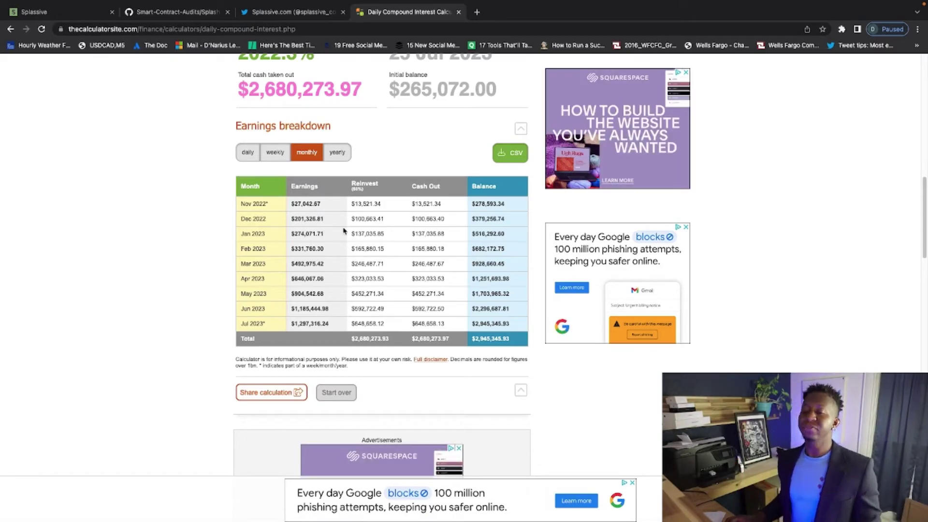
{"action": "scroll", "coordinate": [391, 232], "scroll_direction": "up", "scroll_amount": 1}
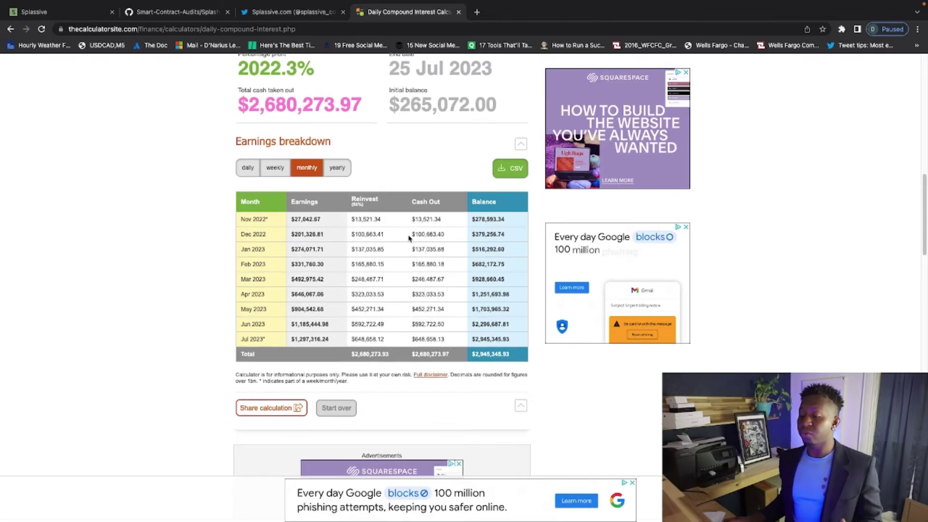
{"action": "scroll", "coordinate": [409, 237], "scroll_direction": "up", "scroll_amount": 3}
{"action": "scroll", "coordinate": [409, 238], "scroll_direction": "up", "scroll_amount": 1}
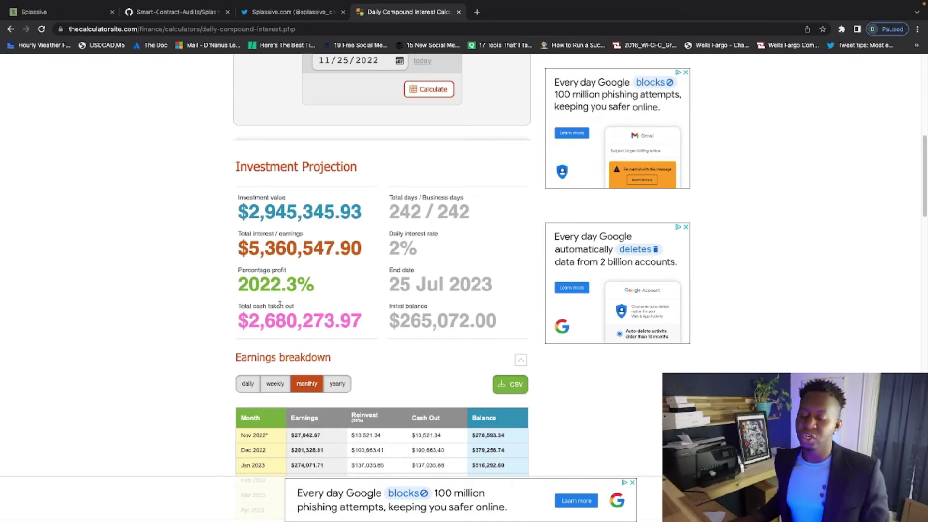
{"action": "scroll", "coordinate": [454, 347], "scroll_direction": "down", "scroll_amount": 1}
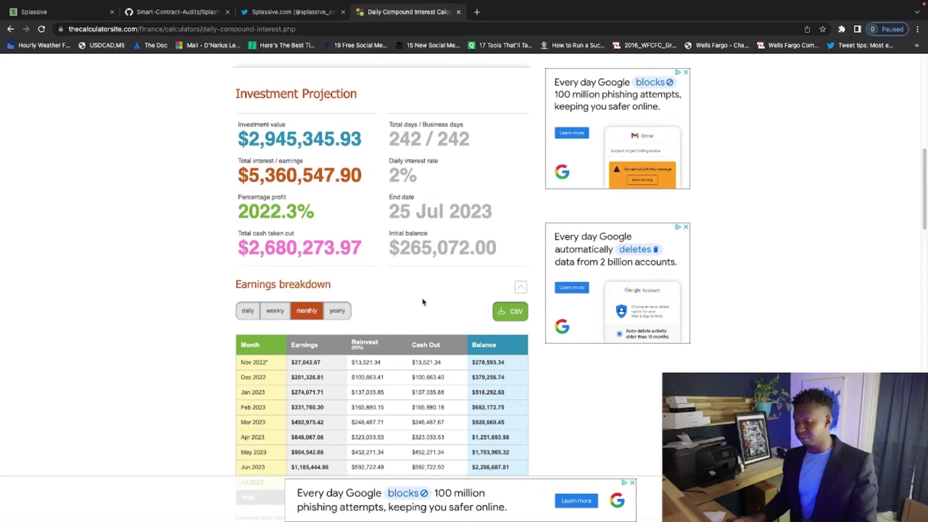
- Return to the Splassive Tap dashboard, now showing $26.602 available
{"action": "left_click", "coordinate": [101, 10]}
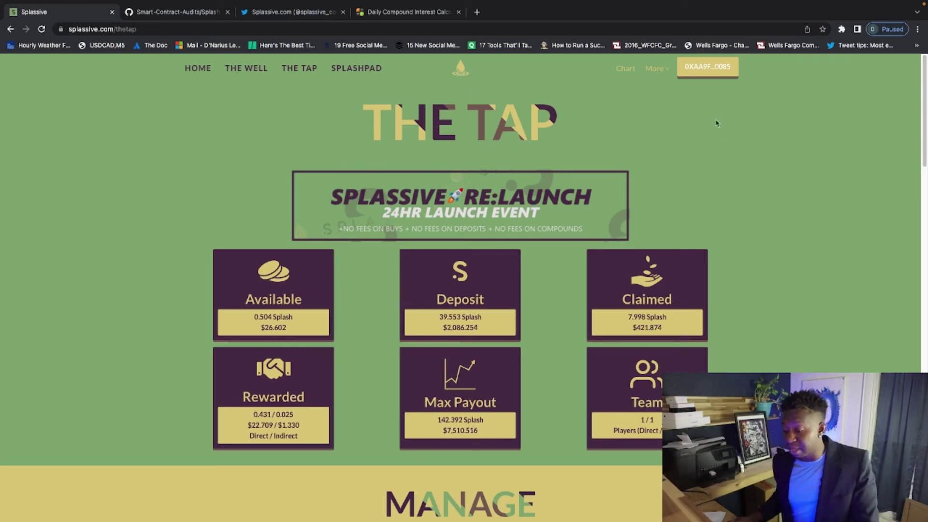
{"action": "left_click", "coordinate": [414, 13]}
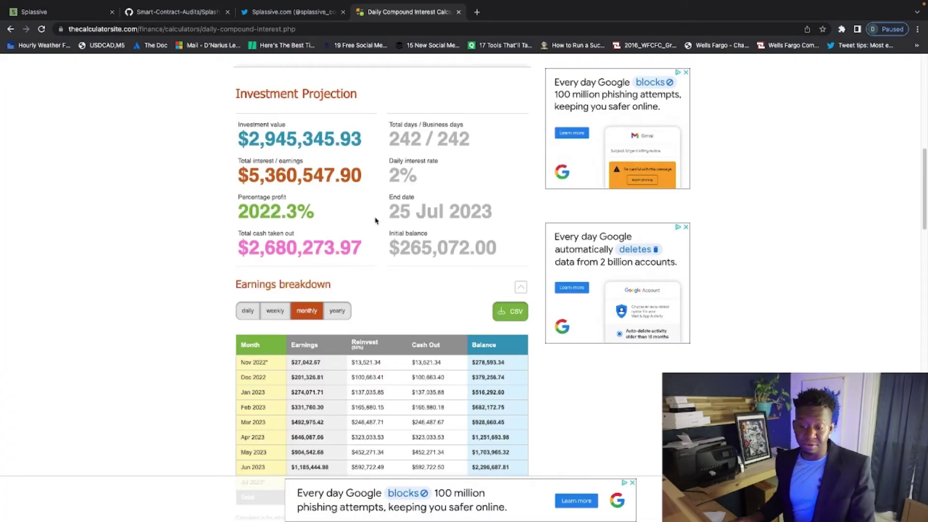
{"action": "scroll", "coordinate": [518, 292], "scroll_direction": "down", "scroll_amount": 1}
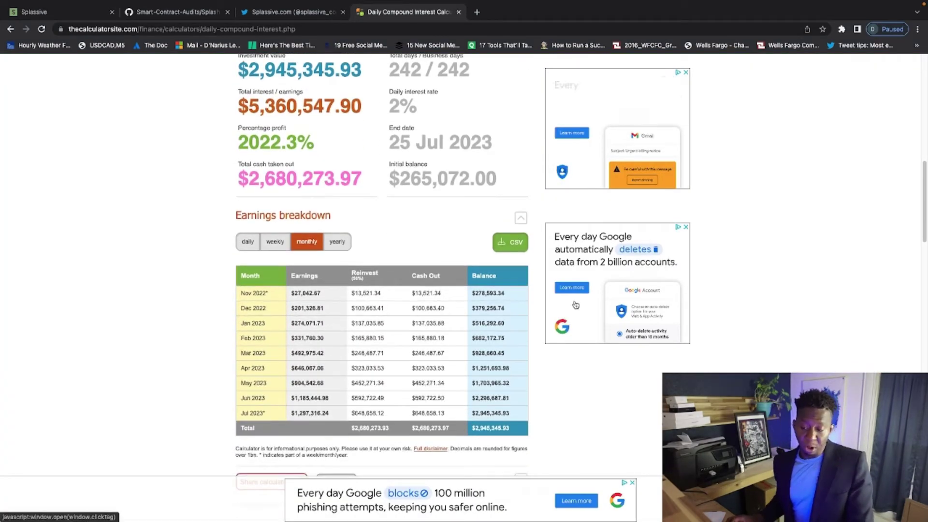
{"action": "scroll", "coordinate": [464, 355], "scroll_direction": "up", "scroll_amount": 1}
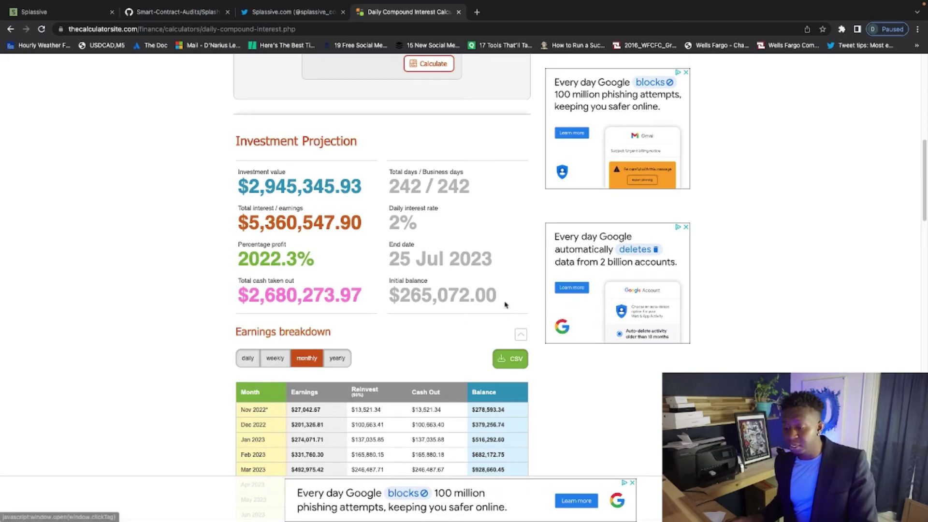
{"action": "left_click", "coordinate": [97, 13]}
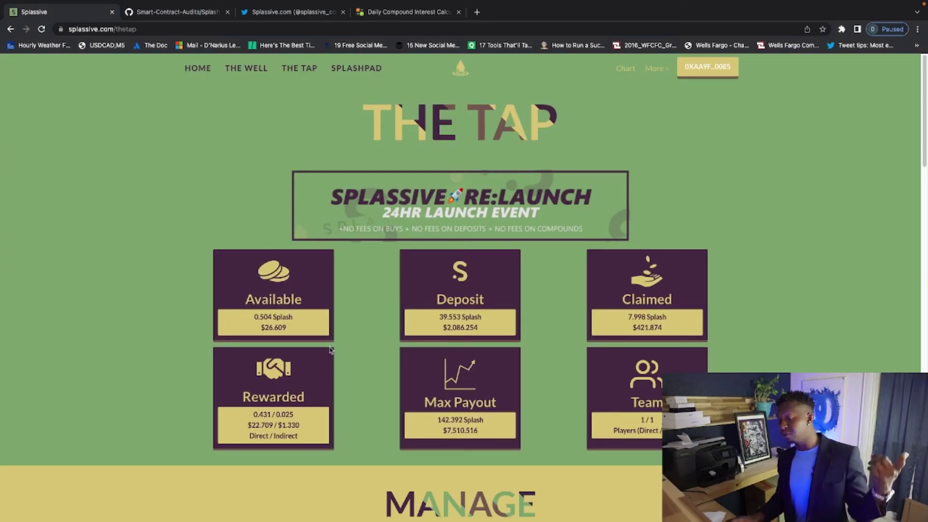
- Visit the Splashpad page, then go back to The Tap dashboard
{"action": "left_click", "coordinate": [339, 65]}
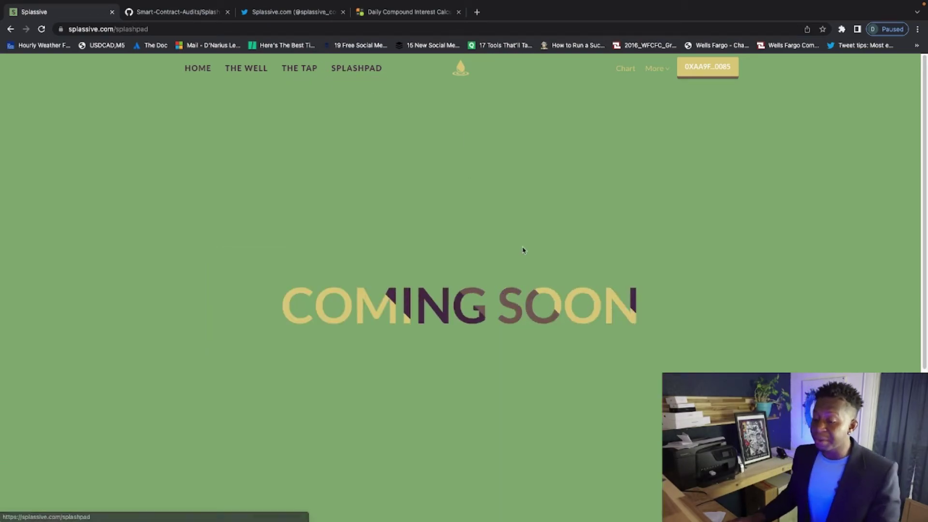
{"action": "scroll", "coordinate": [220, 396], "scroll_direction": "down", "scroll_amount": 3}
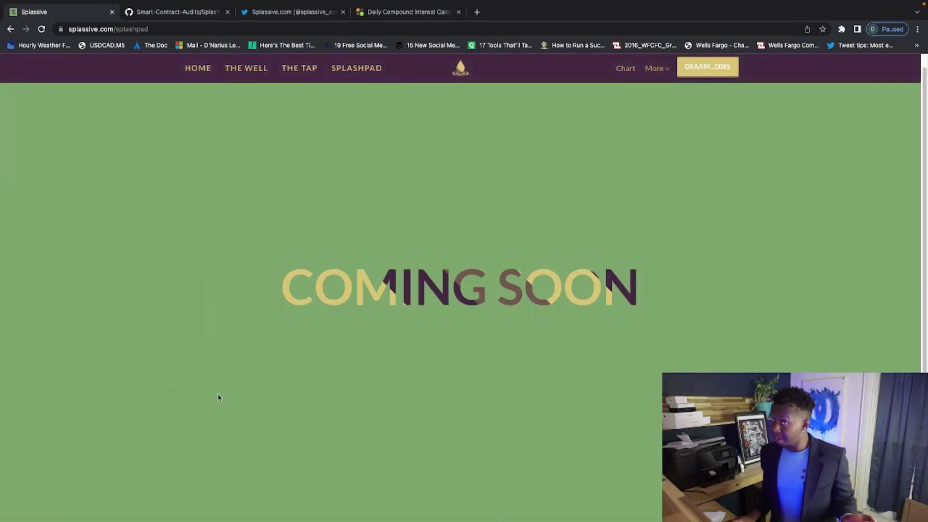
{"action": "scroll", "coordinate": [219, 354], "scroll_direction": "up", "scroll_amount": 3}
{"action": "scroll", "coordinate": [231, 351], "scroll_direction": "down", "scroll_amount": 3}
{"action": "scroll", "coordinate": [227, 348], "scroll_direction": "up", "scroll_amount": 3}
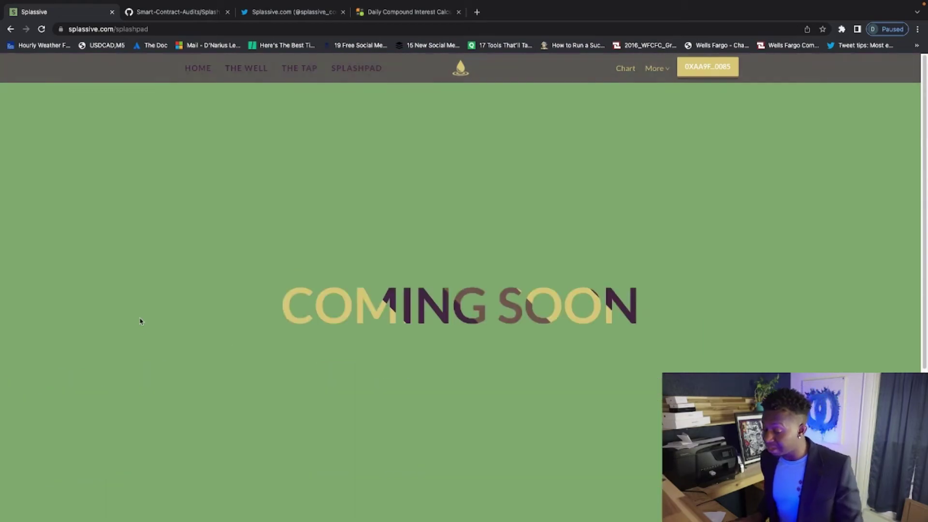
{"action": "left_click", "coordinate": [299, 67]}
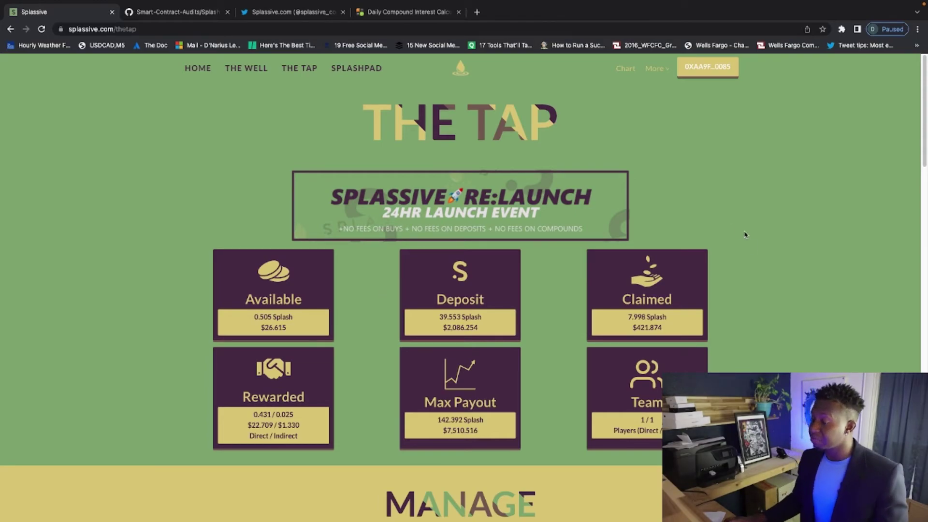
{"action": "scroll", "coordinate": [746, 235], "scroll_direction": "down", "scroll_amount": 1}
{"action": "scroll", "coordinate": [758, 253], "scroll_direction": "down", "scroll_amount": 1}
{"action": "scroll", "coordinate": [766, 269], "scroll_direction": "down", "scroll_amount": 3}
{"action": "scroll", "coordinate": [752, 259], "scroll_direction": "down", "scroll_amount": 5}
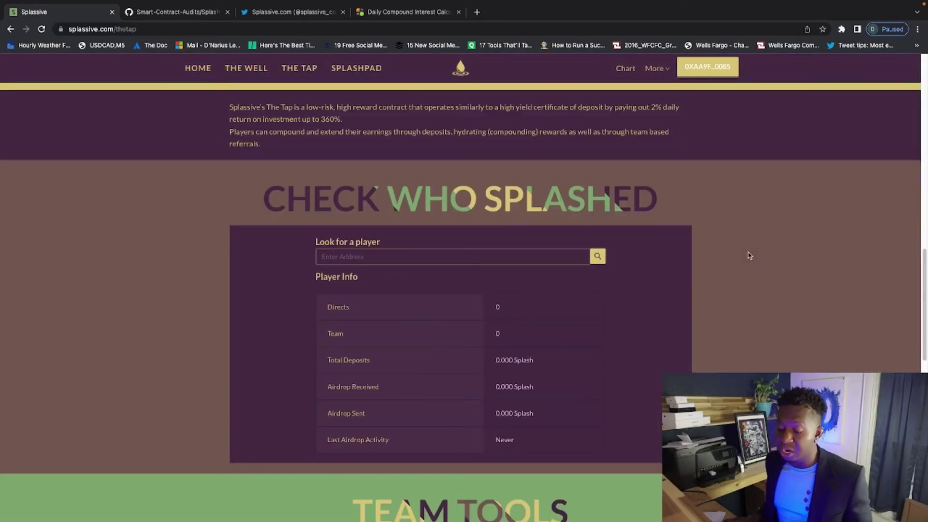
{"action": "scroll", "coordinate": [747, 261], "scroll_direction": "down", "scroll_amount": 3}
{"action": "scroll", "coordinate": [749, 305], "scroll_direction": "down", "scroll_amount": 3}
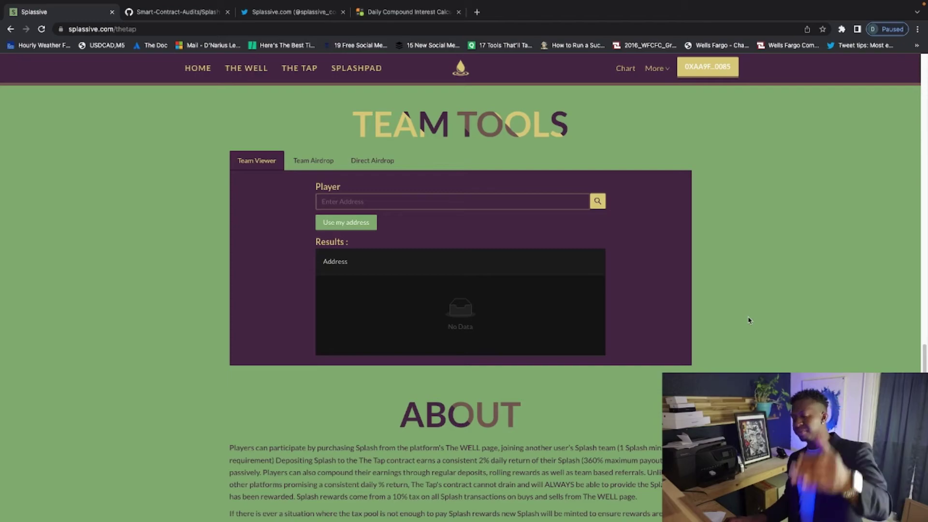
{"action": "scroll", "coordinate": [745, 328], "scroll_direction": "up", "scroll_amount": 3}
{"action": "scroll", "coordinate": [744, 327], "scroll_direction": "down", "scroll_amount": 3}
{"action": "scroll", "coordinate": [743, 327], "scroll_direction": "down", "scroll_amount": 2}
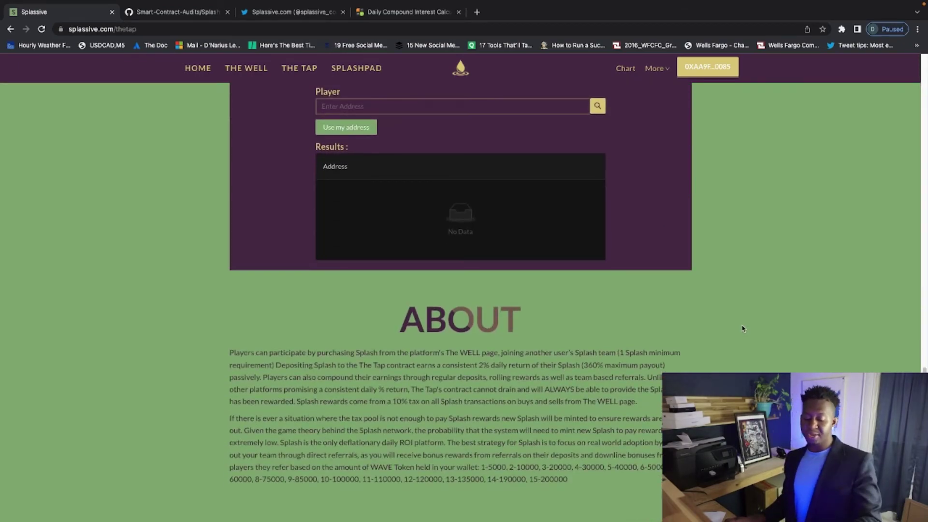
{"action": "scroll", "coordinate": [745, 323], "scroll_direction": "down", "scroll_amount": 2}
{"action": "scroll", "coordinate": [748, 314], "scroll_direction": "down", "scroll_amount": 1}
{"action": "scroll", "coordinate": [732, 316], "scroll_direction": "up", "scroll_amount": 7}
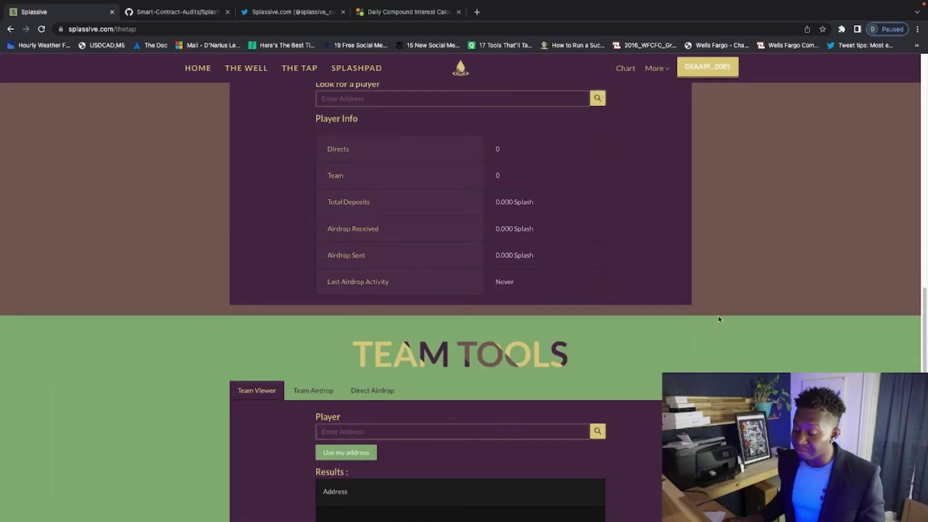
{"action": "scroll", "coordinate": [708, 321], "scroll_direction": "up", "scroll_amount": 7}
{"action": "scroll", "coordinate": [708, 321], "scroll_direction": "up", "scroll_amount": 8}
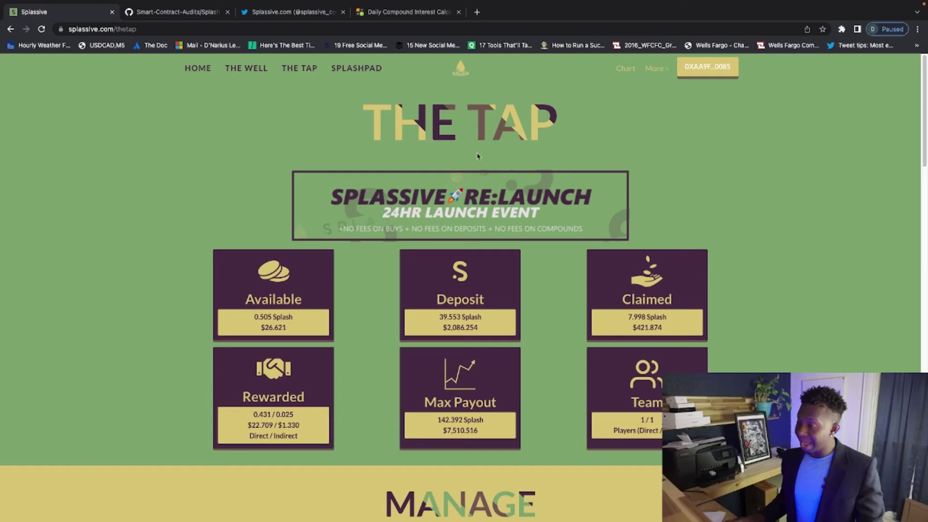
- Follow Splassive's footer Telegram link and join the official Splassive.com group
{"action": "left_click", "coordinate": [663, 71]}
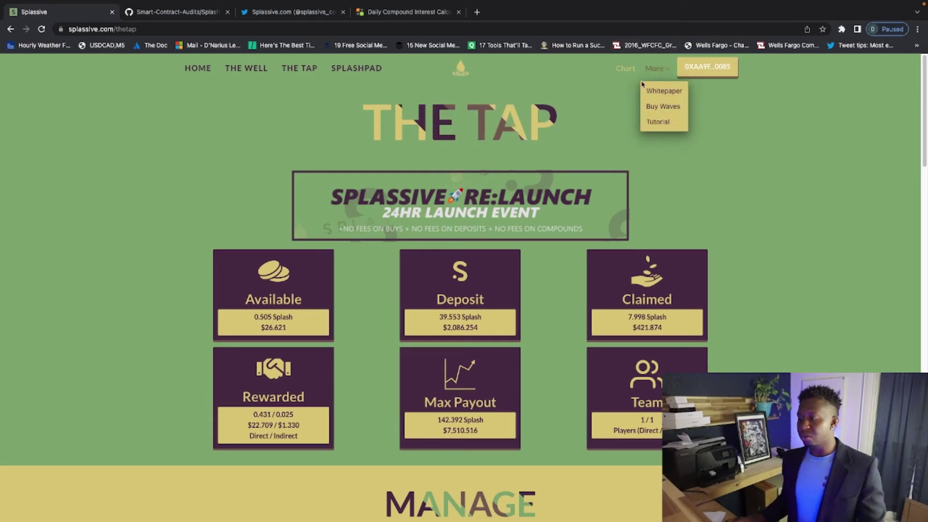
{"action": "scroll", "coordinate": [611, 320], "scroll_direction": "down", "scroll_amount": 10}
{"action": "scroll", "coordinate": [612, 321], "scroll_direction": "down", "scroll_amount": 5}
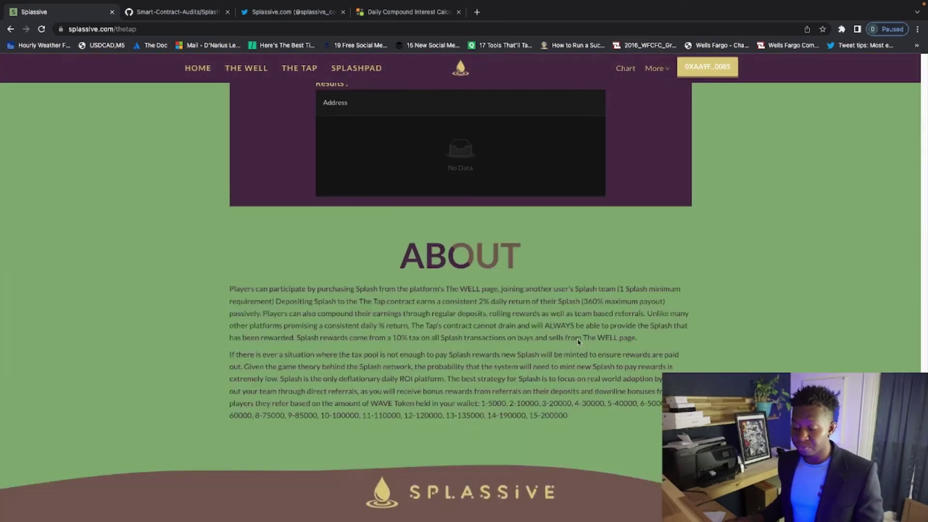
{"action": "left_click", "coordinate": [696, 436]}
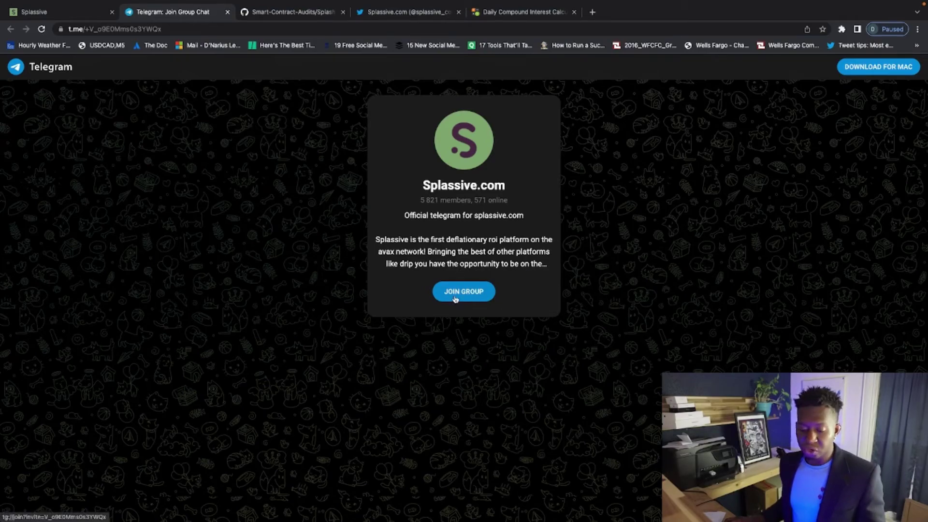
{"action": "left_click", "coordinate": [454, 299]}
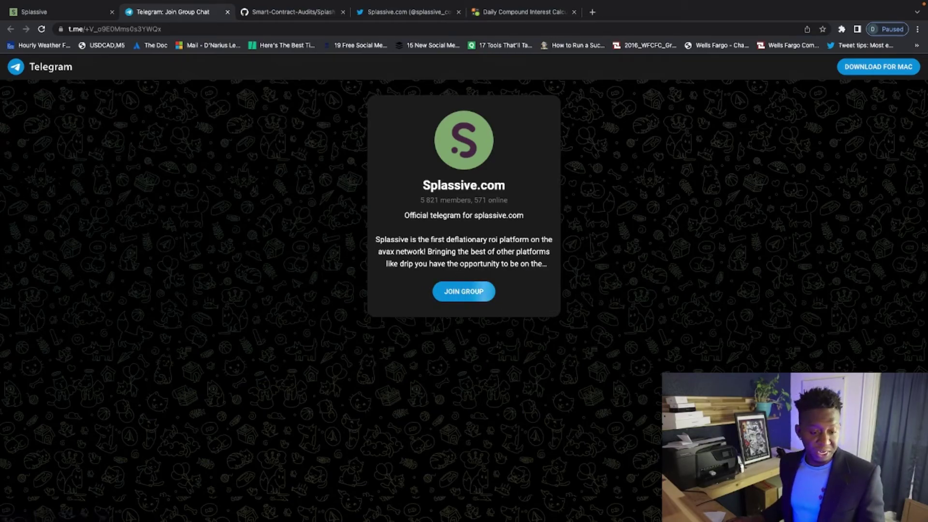
- Return to the GitHub audit PDF to view page 12's Splash Token Contract (tax 10%) details
{"action": "left_click", "coordinate": [304, 12]}
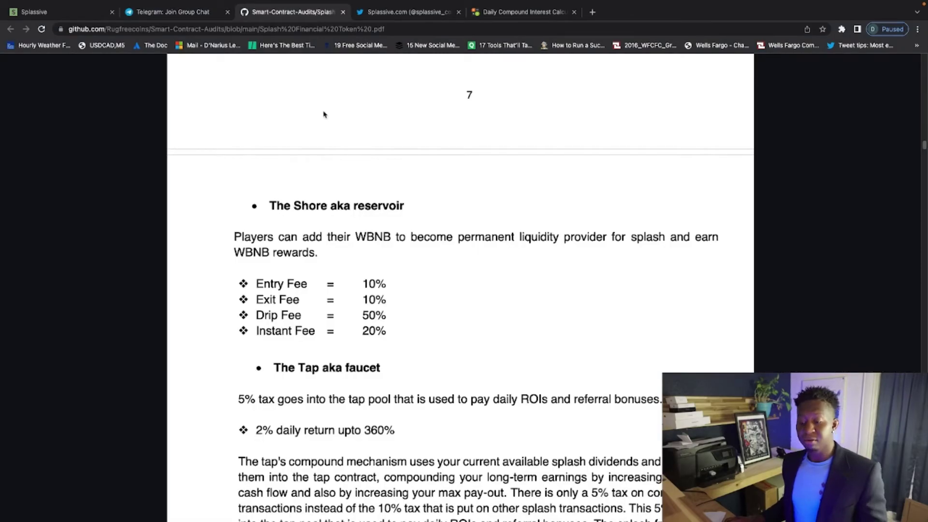
{"action": "scroll", "coordinate": [360, 199], "scroll_direction": "down", "scroll_amount": 3}
{"action": "scroll", "coordinate": [360, 199], "scroll_direction": "down", "scroll_amount": 3}
{"action": "scroll", "coordinate": [361, 201], "scroll_direction": "down", "scroll_amount": 3}
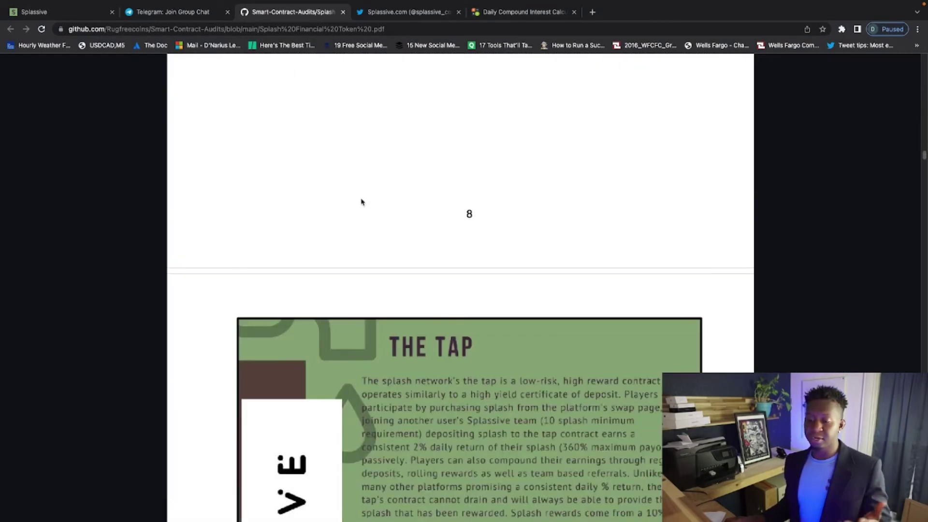
{"action": "scroll", "coordinate": [362, 199], "scroll_direction": "down", "scroll_amount": 4}
{"action": "scroll", "coordinate": [363, 200], "scroll_direction": "down", "scroll_amount": 5}
{"action": "scroll", "coordinate": [362, 199], "scroll_direction": "down", "scroll_amount": 5}
{"action": "scroll", "coordinate": [364, 198], "scroll_direction": "down", "scroll_amount": 5}
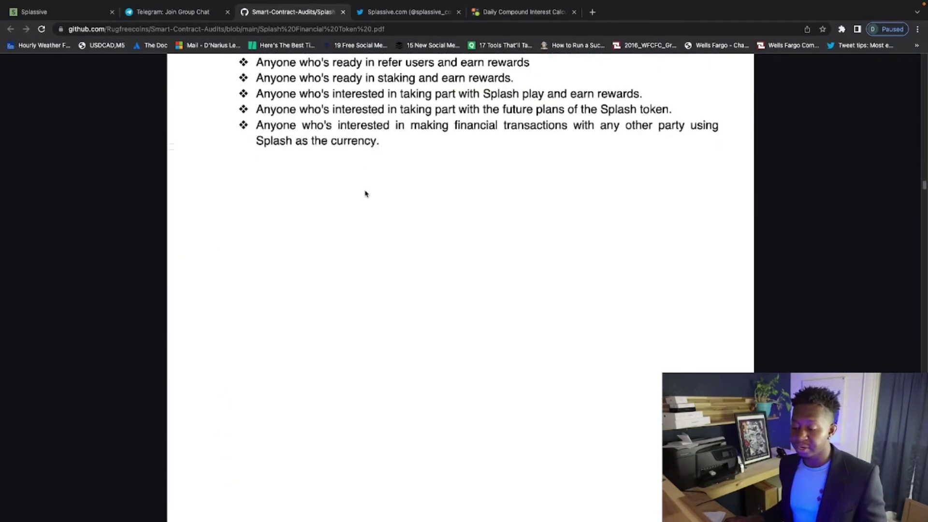
{"action": "scroll", "coordinate": [365, 198], "scroll_direction": "down", "scroll_amount": 5}
{"action": "scroll", "coordinate": [393, 216], "scroll_direction": "down", "scroll_amount": 5}
{"action": "scroll", "coordinate": [400, 205], "scroll_direction": "down", "scroll_amount": 5}
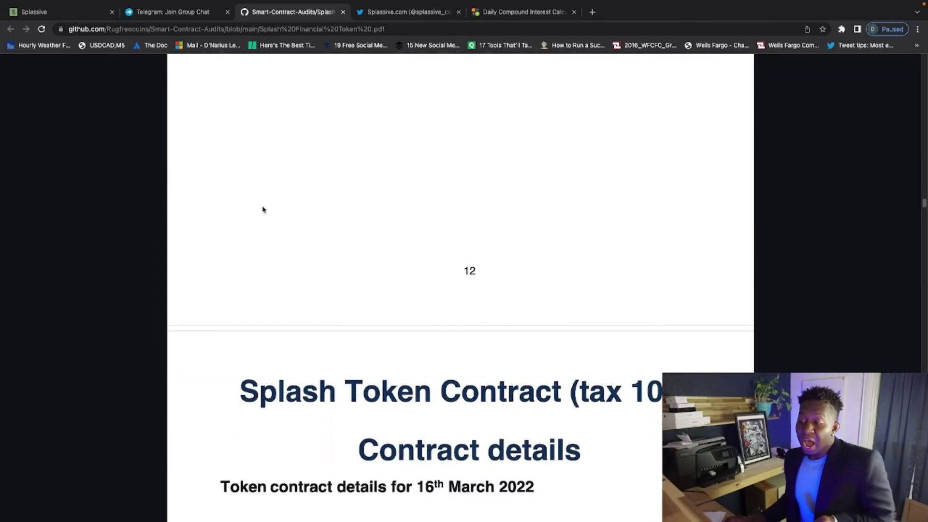
{"action": "scroll", "coordinate": [261, 208], "scroll_direction": "down", "scroll_amount": 3}
{"action": "scroll", "coordinate": [265, 224], "scroll_direction": "down", "scroll_amount": 2}
{"action": "scroll", "coordinate": [347, 259], "scroll_direction": "down", "scroll_amount": 3}
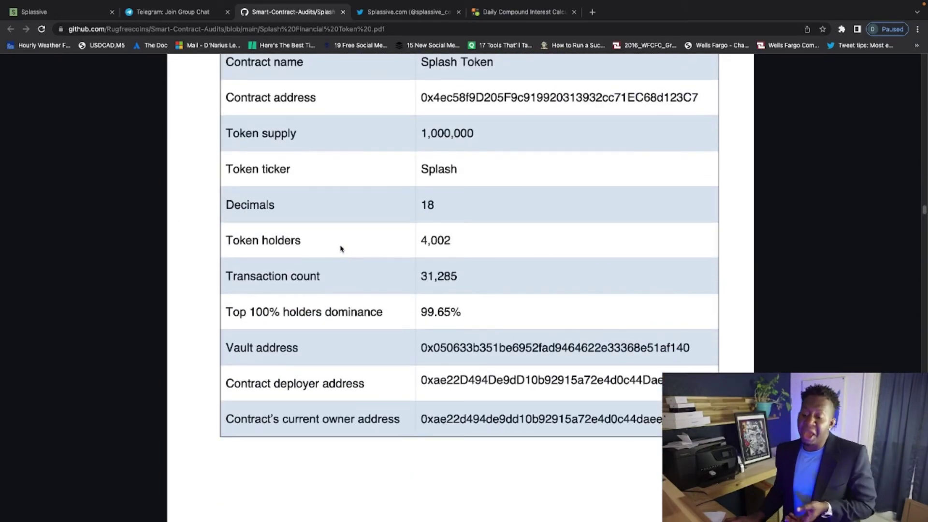
{"action": "scroll", "coordinate": [339, 253], "scroll_direction": "up", "scroll_amount": 1}
{"action": "scroll", "coordinate": [338, 257], "scroll_direction": "up", "scroll_amount": 1}
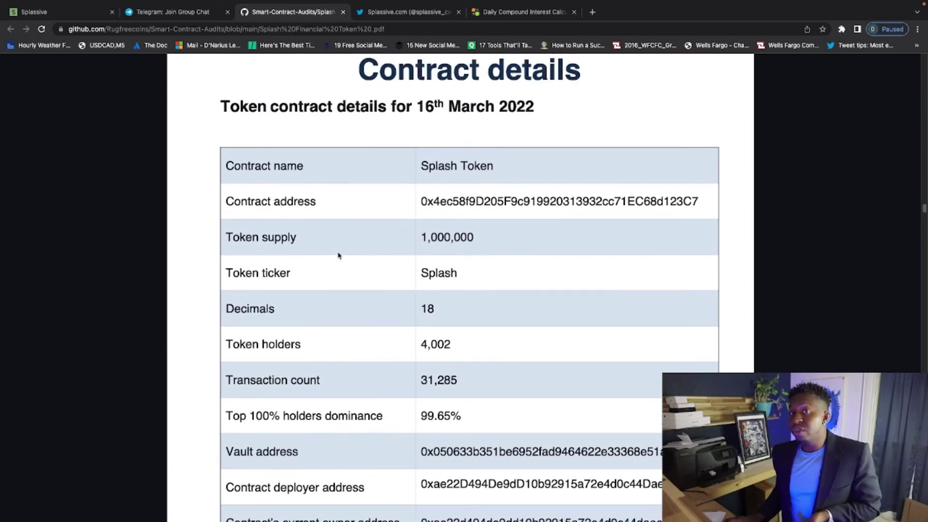
{"action": "scroll", "coordinate": [336, 261], "scroll_direction": "up", "scroll_amount": 3}
{"action": "scroll", "coordinate": [337, 261], "scroll_direction": "up", "scroll_amount": 1}
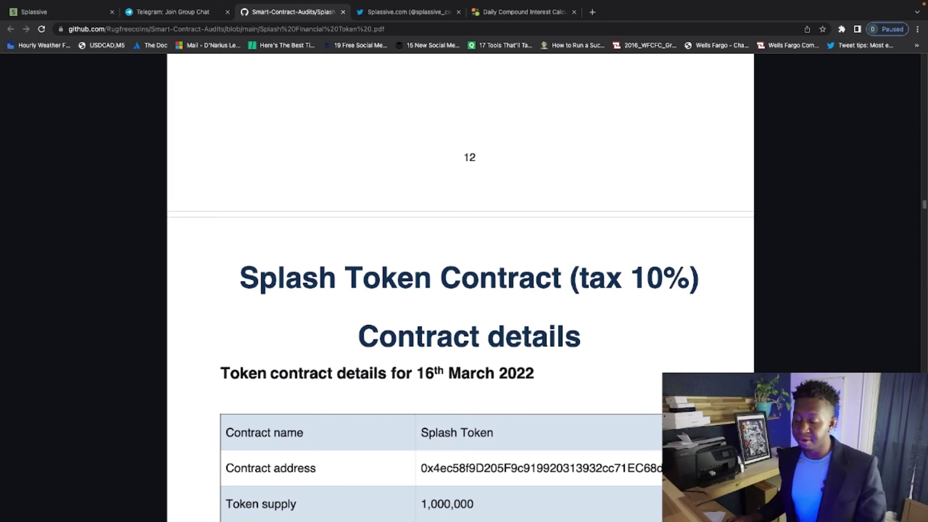
{"action": "scroll", "coordinate": [157, 238], "scroll_direction": "down", "scroll_amount": 5}
{"action": "scroll", "coordinate": [160, 240], "scroll_direction": "down", "scroll_amount": 2}
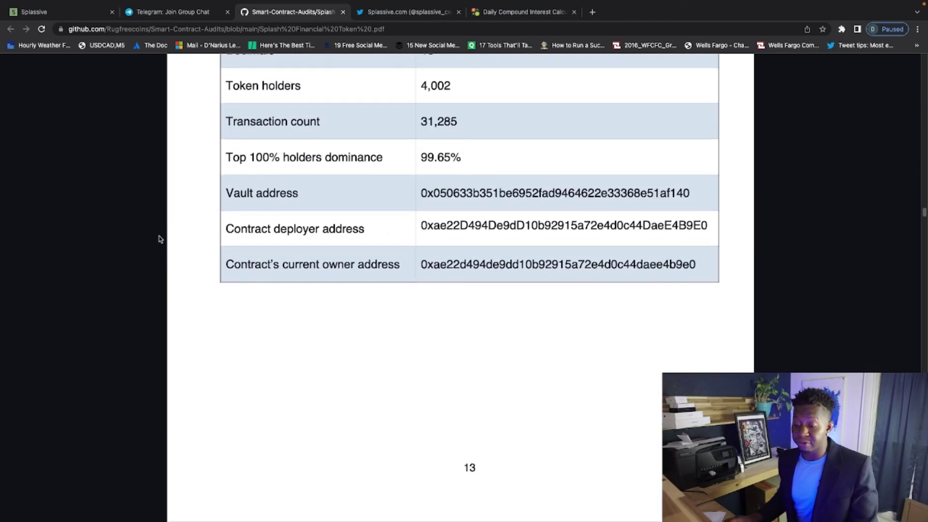
{"action": "scroll", "coordinate": [160, 240], "scroll_direction": "down", "scroll_amount": 3}
{"action": "scroll", "coordinate": [159, 239], "scroll_direction": "down", "scroll_amount": 5}
{"action": "scroll", "coordinate": [160, 239], "scroll_direction": "up", "scroll_amount": 1}
{"action": "scroll", "coordinate": [160, 240], "scroll_direction": "down", "scroll_amount": 6}
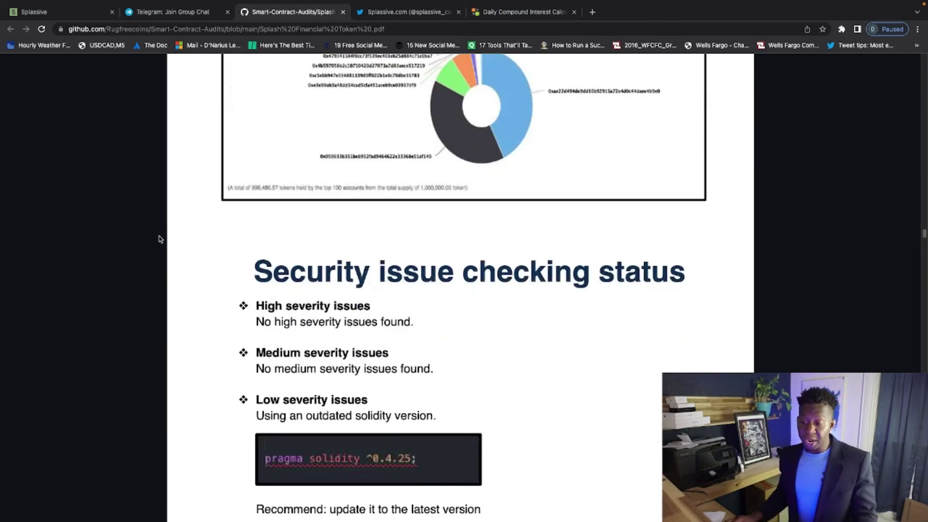
{"action": "scroll", "coordinate": [262, 348], "scroll_direction": "down", "scroll_amount": 5}
{"action": "scroll", "coordinate": [261, 349], "scroll_direction": "down", "scroll_amount": 5}
{"action": "scroll", "coordinate": [268, 343], "scroll_direction": "down", "scroll_amount": 5}
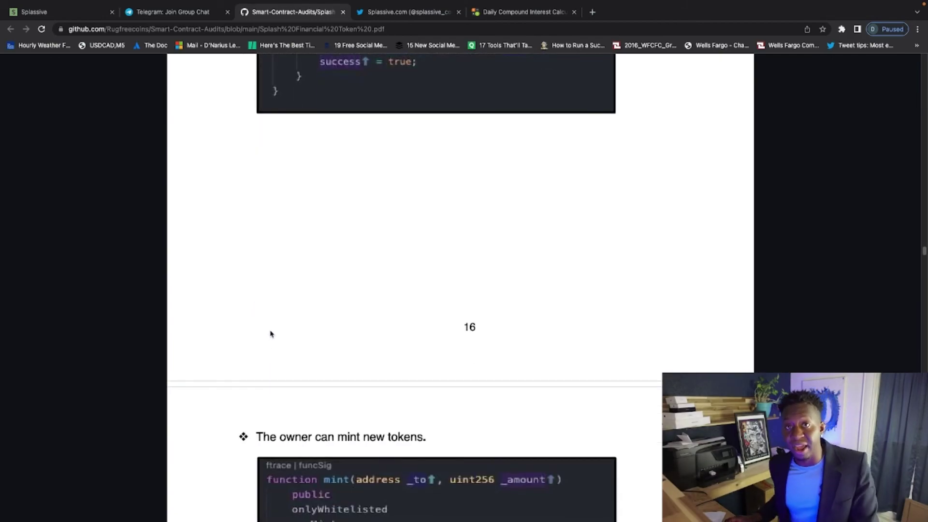
{"action": "scroll", "coordinate": [270, 333], "scroll_direction": "down", "scroll_amount": 3}
{"action": "scroll", "coordinate": [280, 331], "scroll_direction": "down", "scroll_amount": 5}
{"action": "scroll", "coordinate": [290, 337], "scroll_direction": "down", "scroll_amount": 5}
{"action": "scroll", "coordinate": [300, 331], "scroll_direction": "down", "scroll_amount": 2}
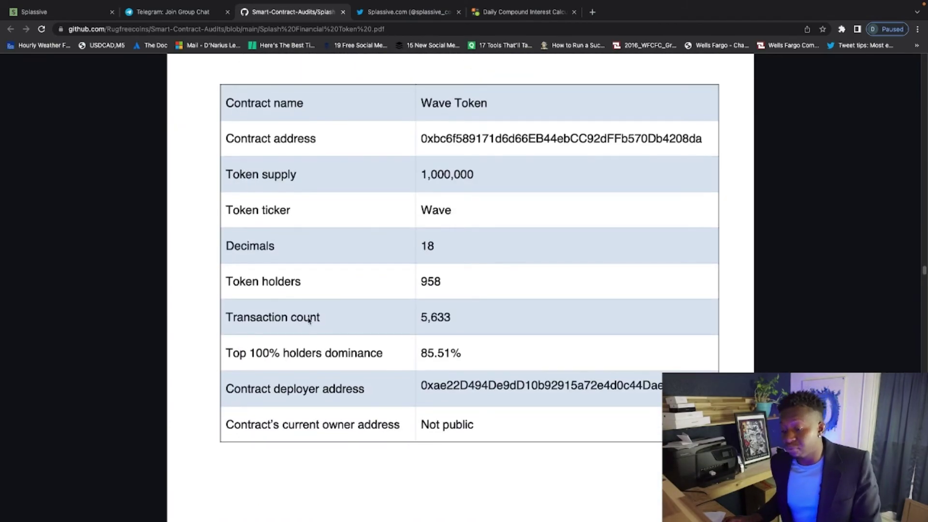
{"action": "scroll", "coordinate": [382, 344], "scroll_direction": "down", "scroll_amount": 2}
{"action": "scroll", "coordinate": [381, 344], "scroll_direction": "down", "scroll_amount": 5}
{"action": "scroll", "coordinate": [384, 351], "scroll_direction": "down", "scroll_amount": 4}
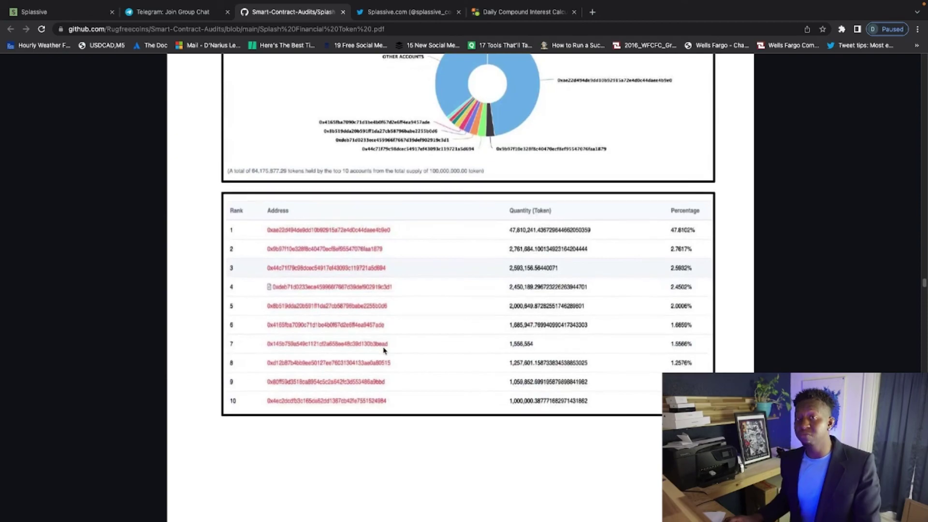
{"action": "scroll", "coordinate": [384, 351], "scroll_direction": "down", "scroll_amount": 5}
{"action": "scroll", "coordinate": [385, 377], "scroll_direction": "down", "scroll_amount": 5}
{"action": "scroll", "coordinate": [385, 404], "scroll_direction": "down", "scroll_amount": 4}
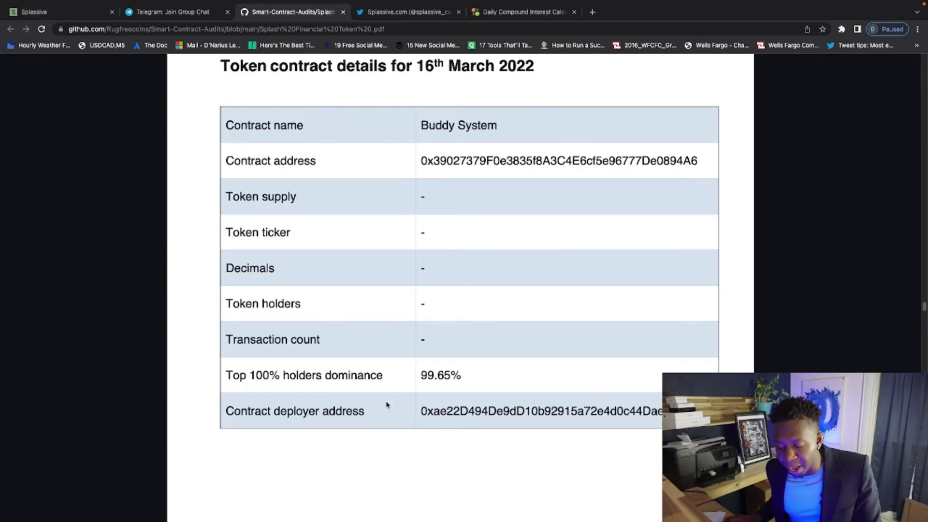
{"action": "scroll", "coordinate": [387, 405], "scroll_direction": "down", "scroll_amount": 4}
{"action": "scroll", "coordinate": [389, 406], "scroll_direction": "down", "scroll_amount": 5}
{"action": "scroll", "coordinate": [392, 405], "scroll_direction": "down", "scroll_amount": 5}
{"action": "scroll", "coordinate": [397, 401], "scroll_direction": "down", "scroll_amount": 4}
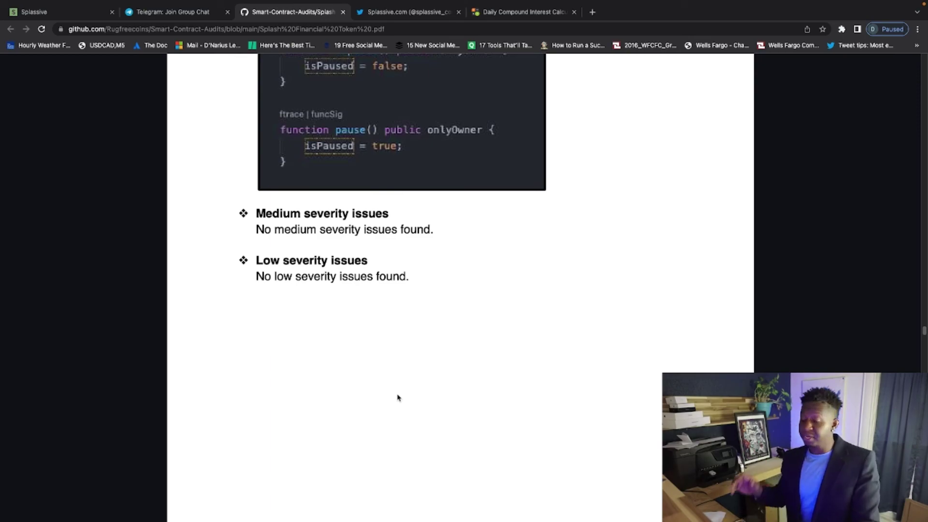
{"action": "scroll", "coordinate": [398, 398], "scroll_direction": "down", "scroll_amount": 1}
{"action": "scroll", "coordinate": [312, 261], "scroll_direction": "down", "scroll_amount": 4}
{"action": "scroll", "coordinate": [227, 124], "scroll_direction": "down", "scroll_amount": 5}
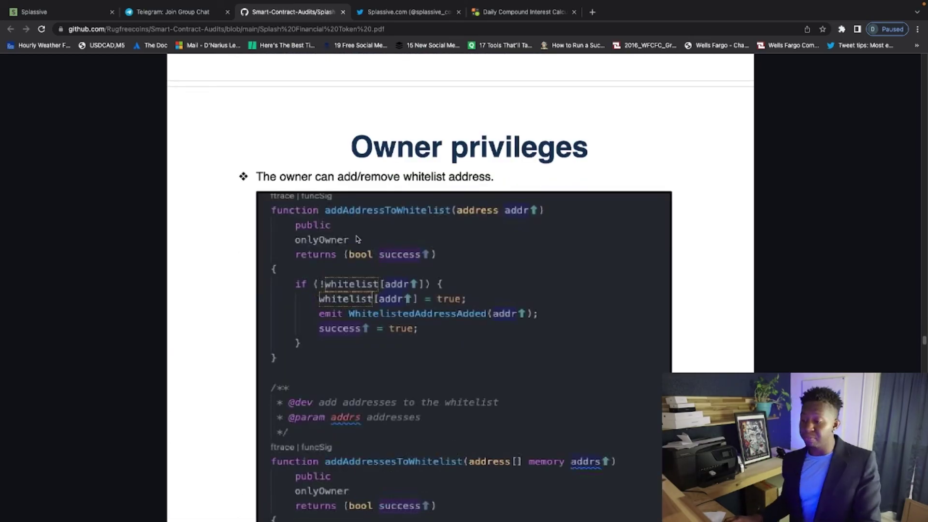
{"action": "left_click", "coordinate": [428, 12]}
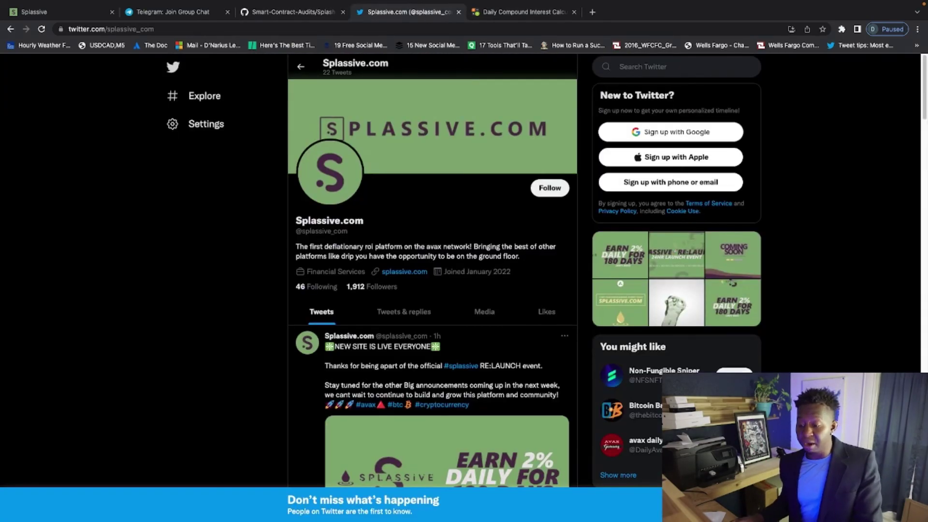
{"action": "scroll", "coordinate": [426, 277], "scroll_direction": "down", "scroll_amount": 2}
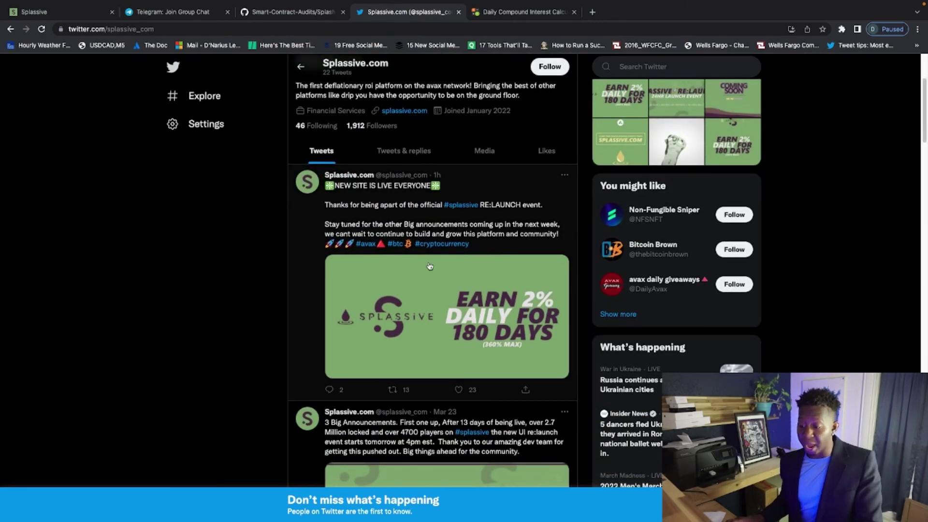
{"action": "scroll", "coordinate": [439, 269], "scroll_direction": "down", "scroll_amount": 1}
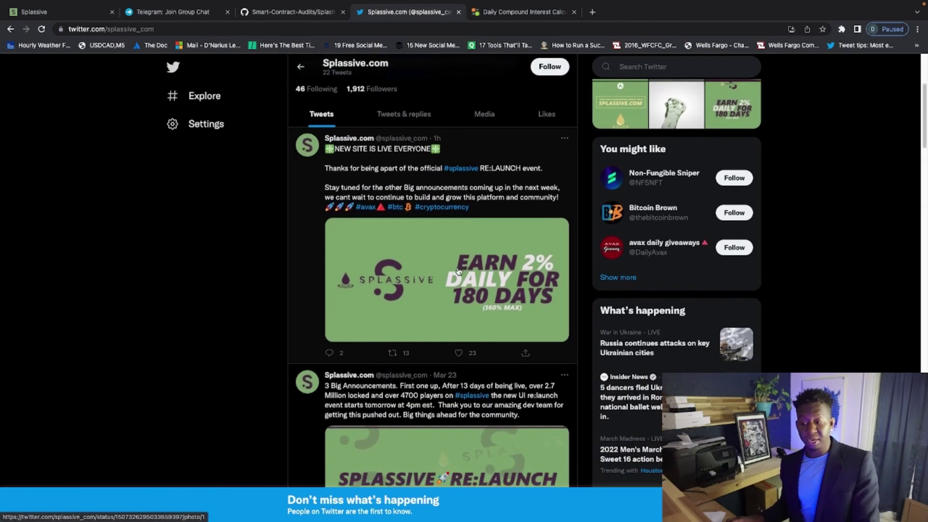
{"action": "scroll", "coordinate": [456, 273], "scroll_direction": "down", "scroll_amount": 2}
{"action": "scroll", "coordinate": [479, 294], "scroll_direction": "up", "scroll_amount": 3}
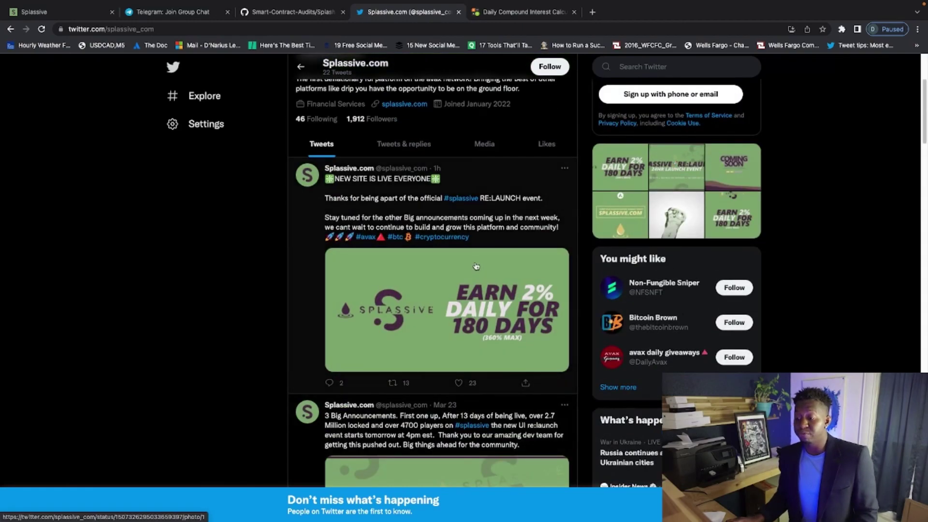